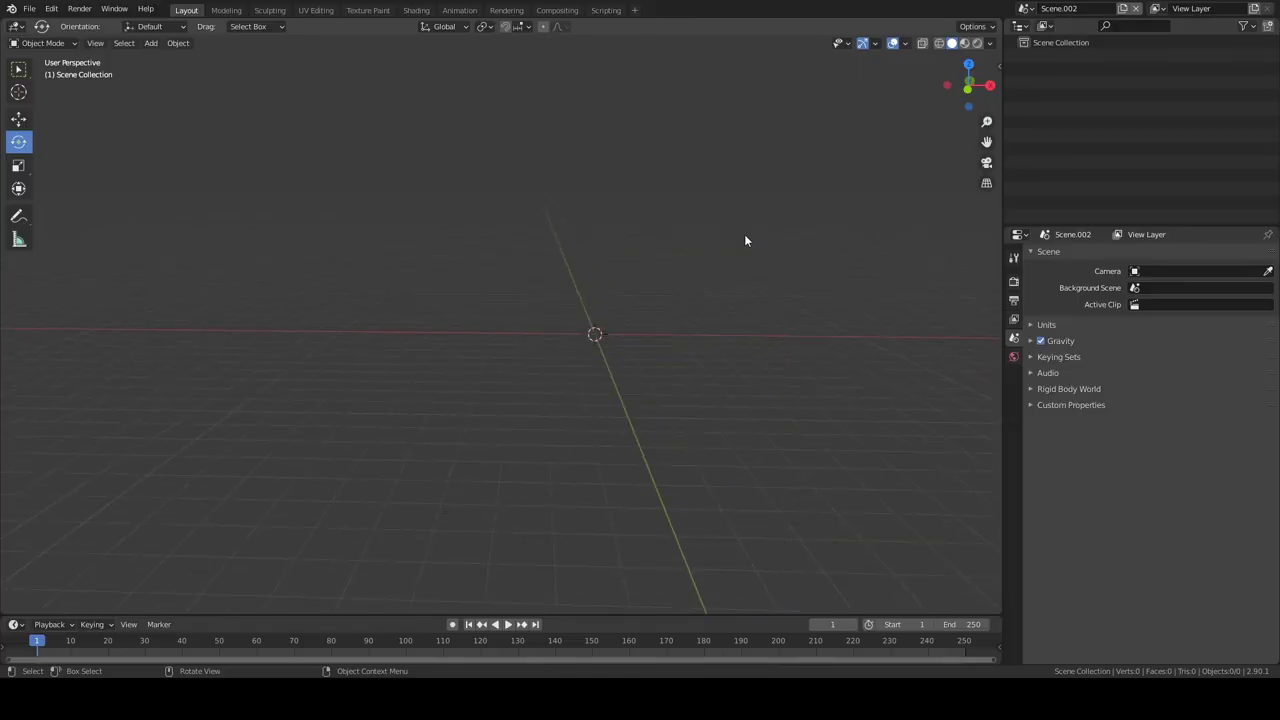
# Add a 6-segment torus and duplicate it offset 1 m in X and Y
pyautogui.hotkey('shift', 'a')
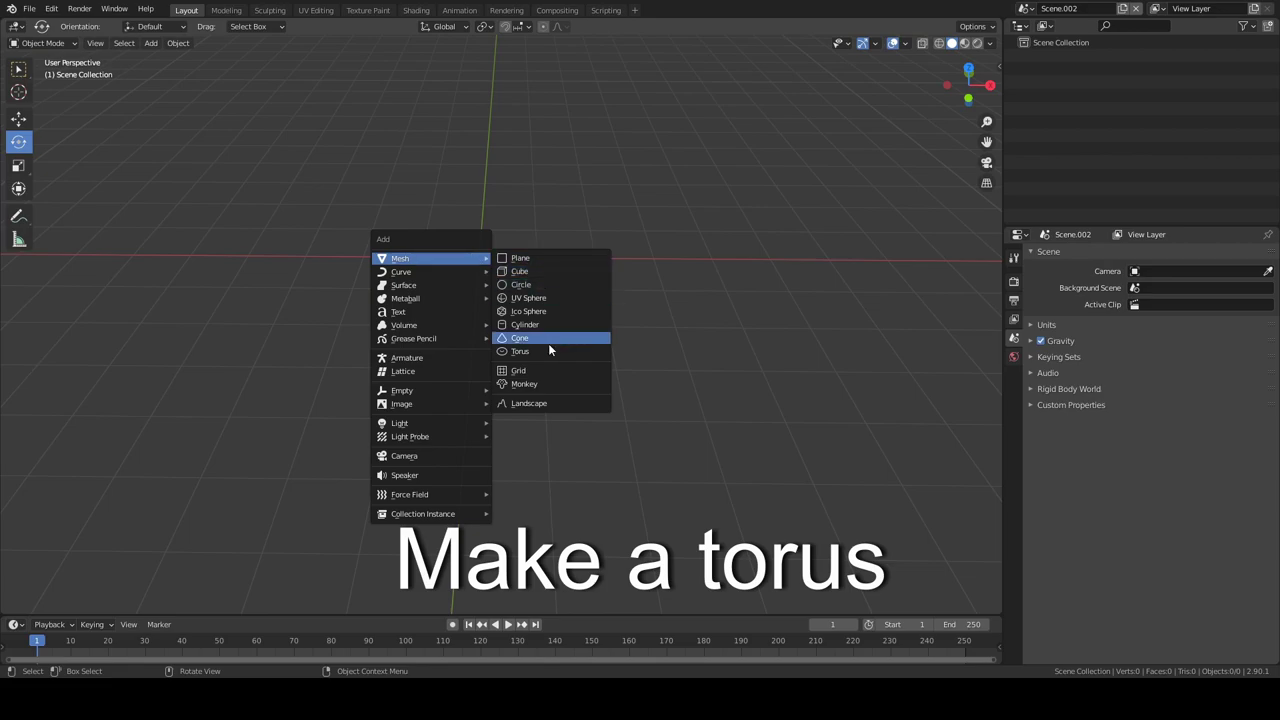
pyautogui.click(540, 350)
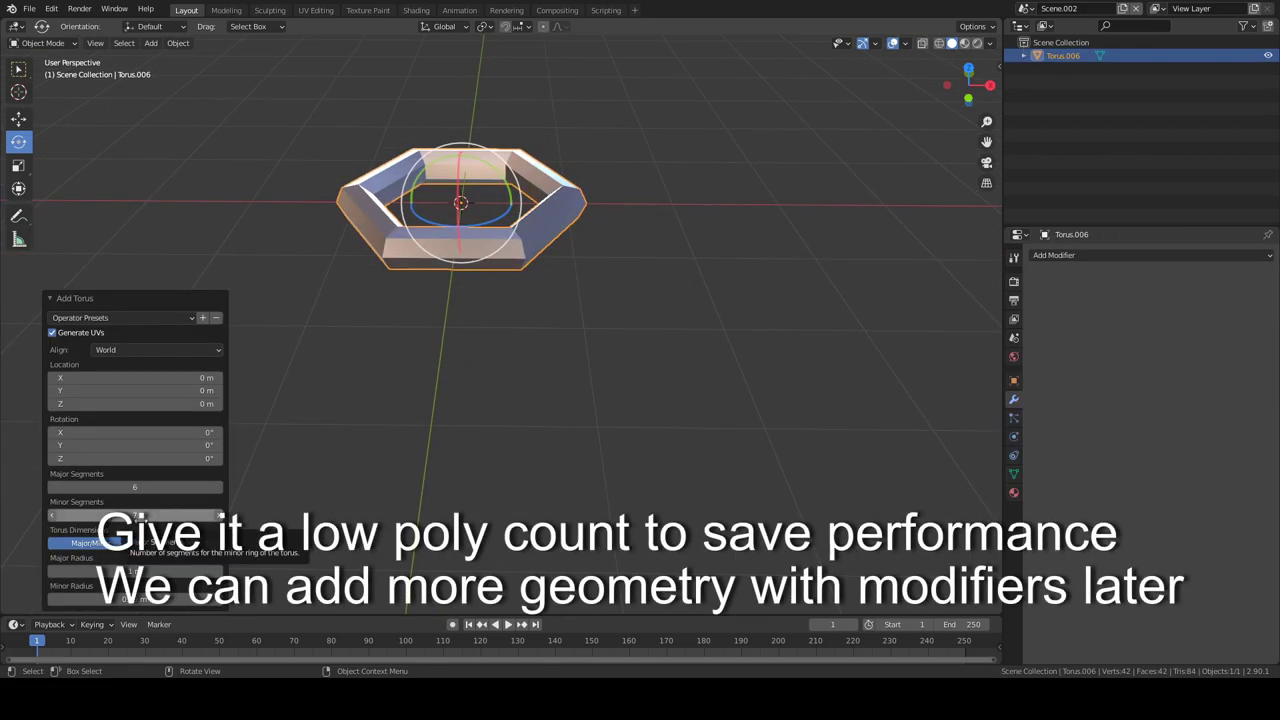
pyautogui.press('KP_7')
pyautogui.hotkey('shift', 'd')
pyautogui.rightClick(553, 265)
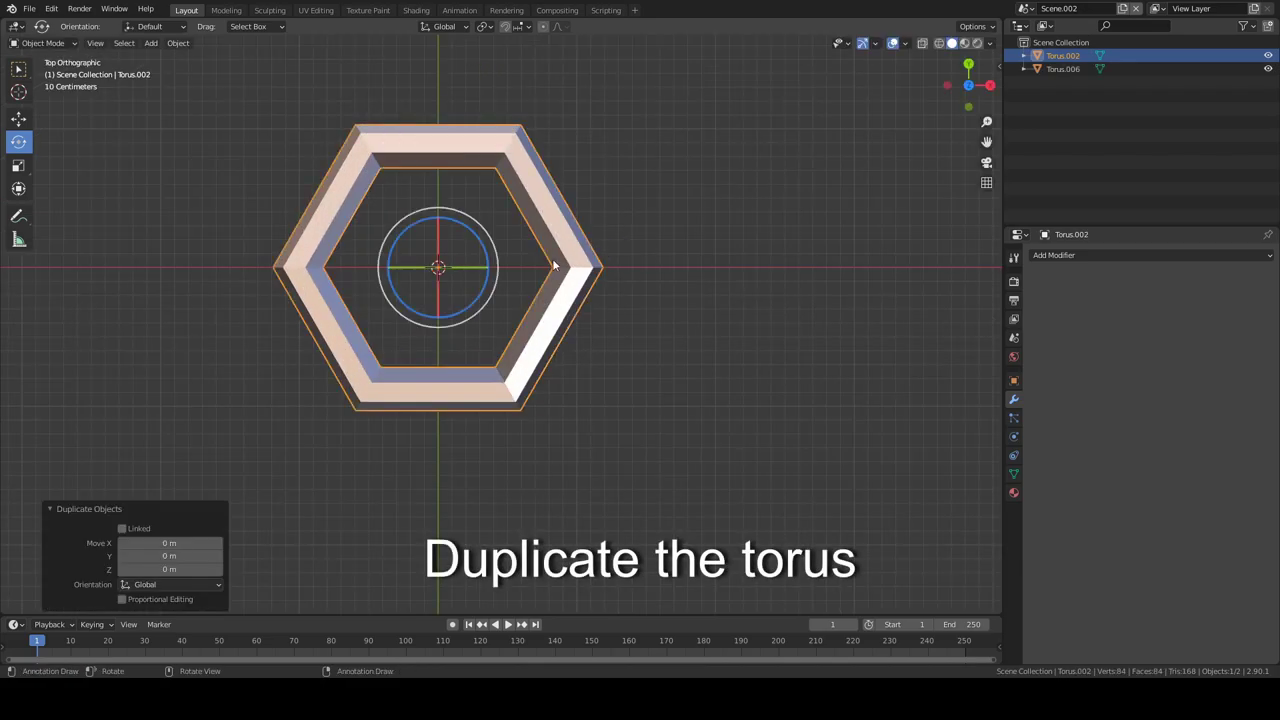
pyautogui.click(200, 542)
pyautogui.write('1')
pyautogui.press('Tab')
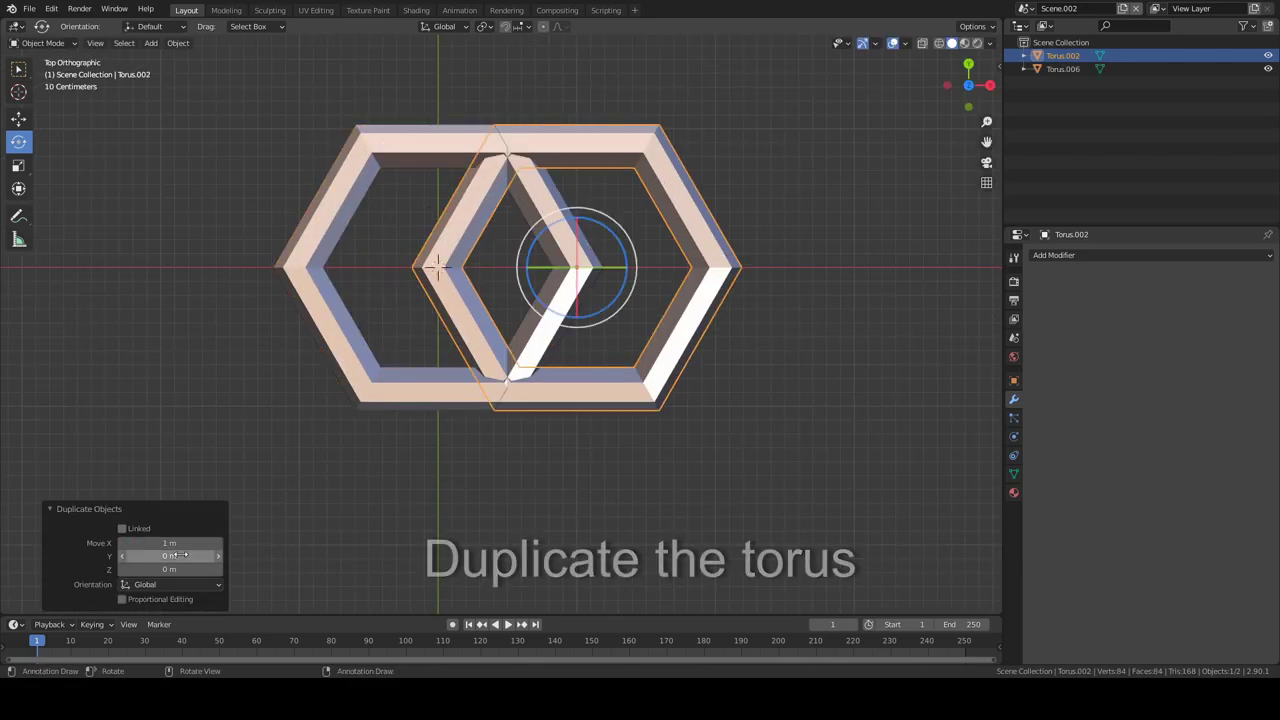
pyautogui.write('1')
pyautogui.press('Return')
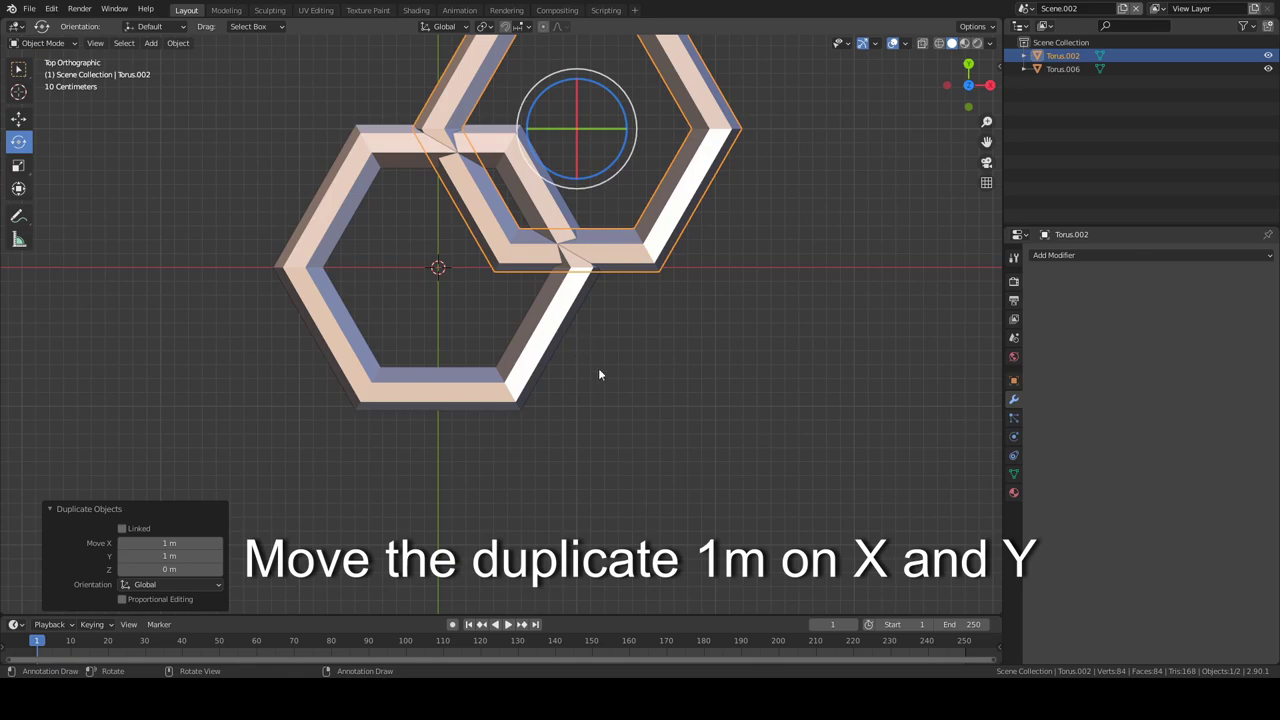
# Tilt the duplicate 15° about X and the original torus the opposite way
pyautogui.moveTo(577, 167); pyautogui.dragTo(580, 200)
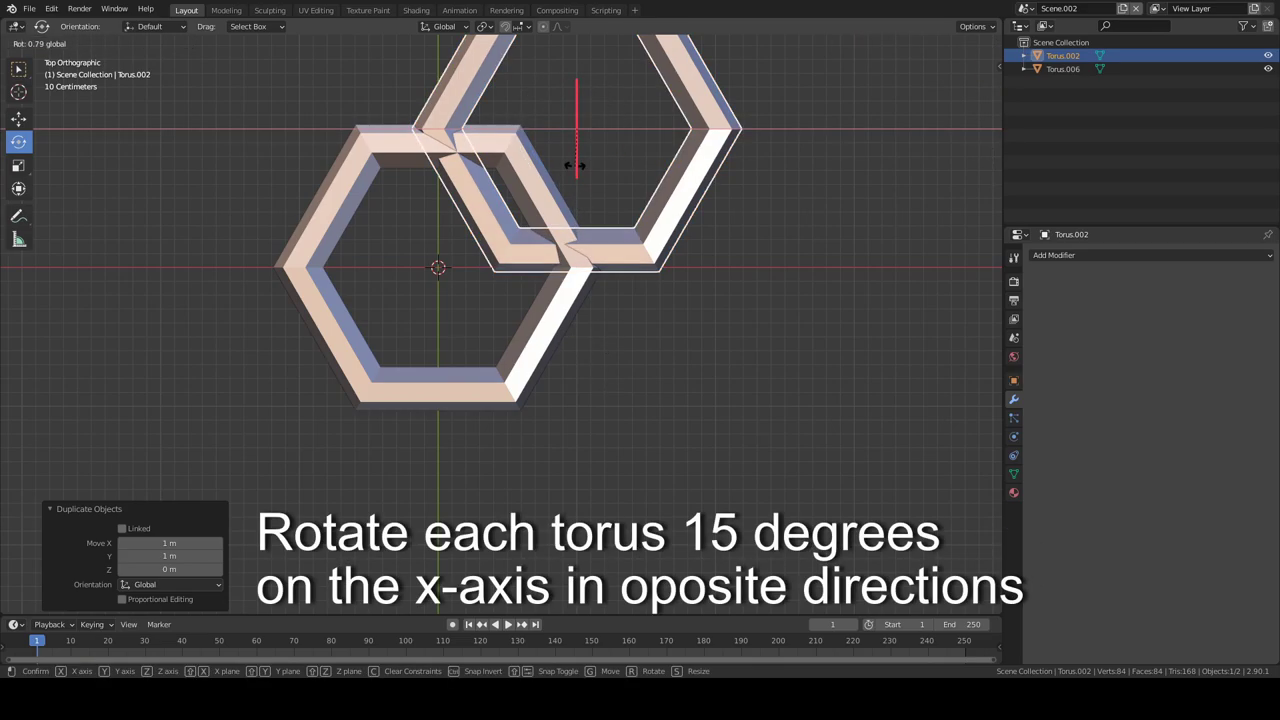
pyautogui.click(170, 555)
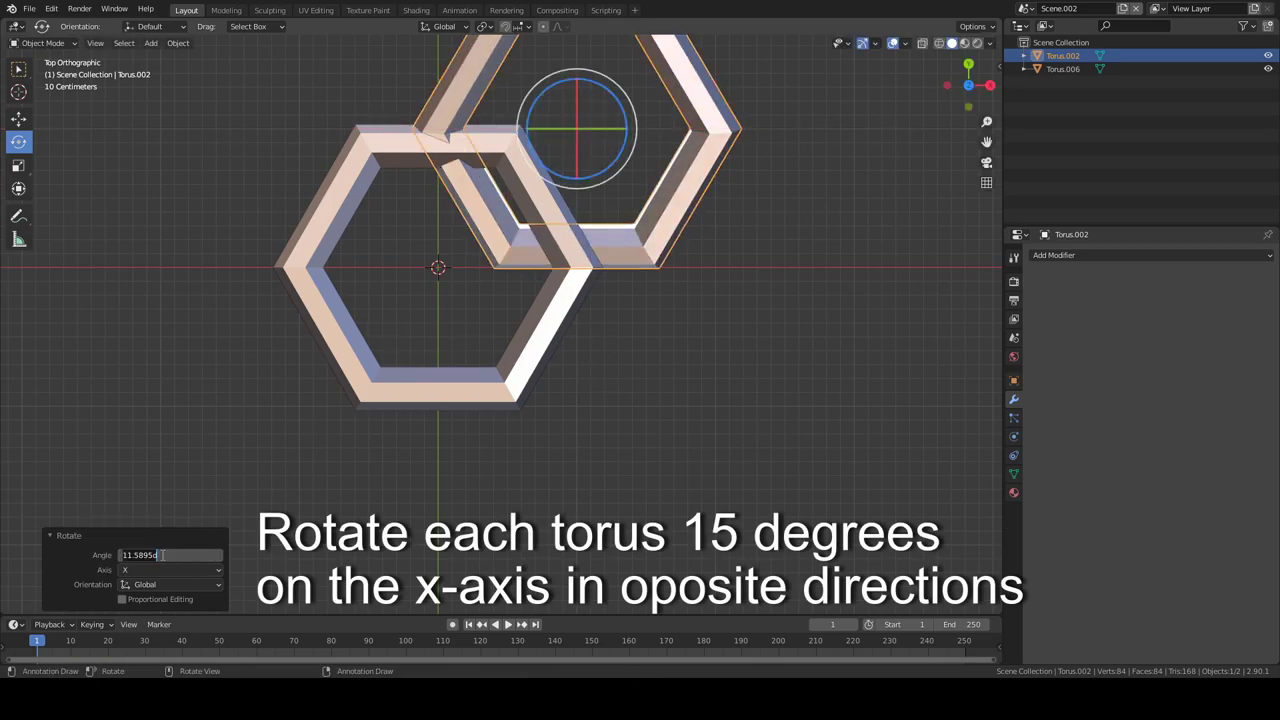
pyautogui.write('15')
pyautogui.press('Return')
pyautogui.click(441, 392)
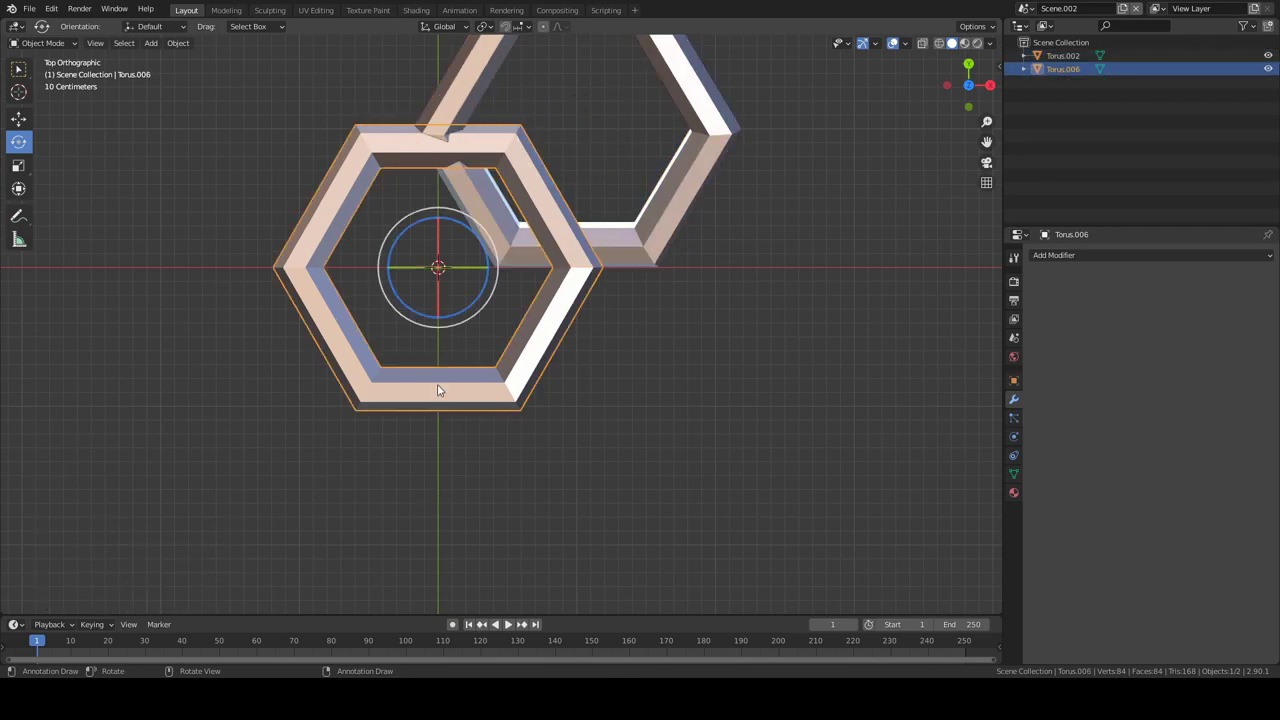
pyautogui.moveTo(438, 250); pyautogui.dragTo(227, 507)
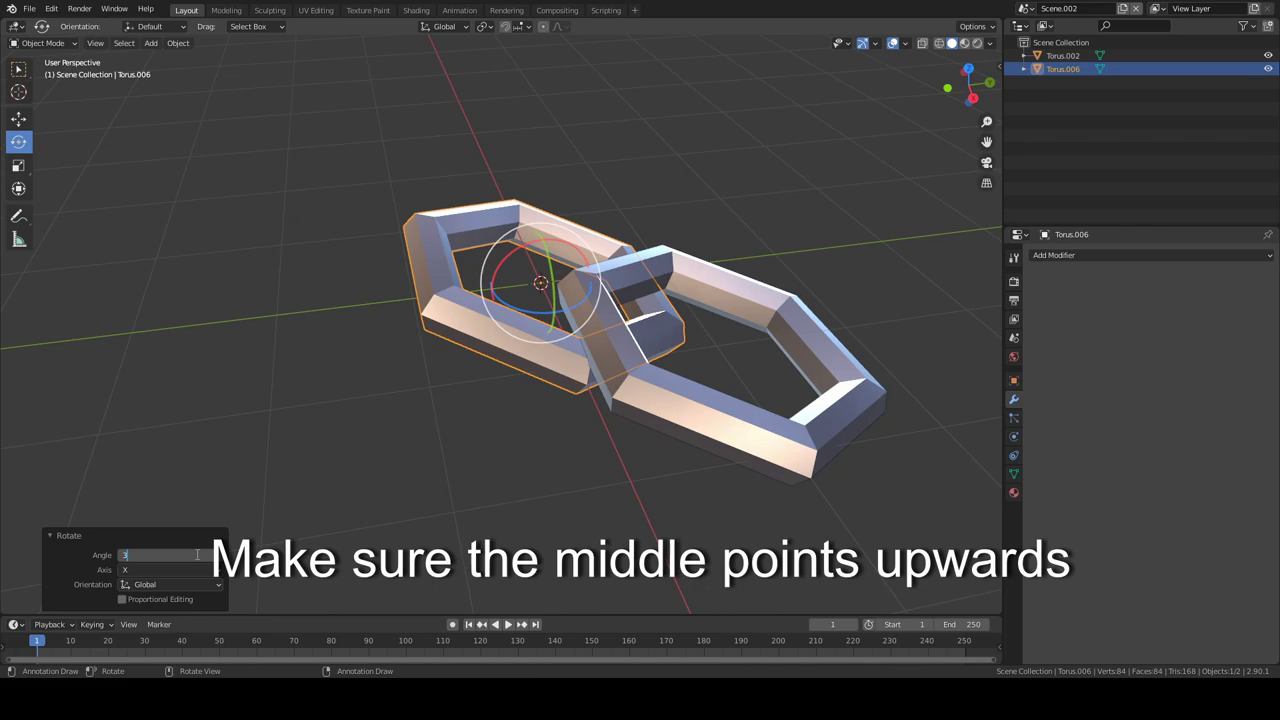
# Join both links into the single chain1 object and hide it
pyautogui.moveTo(696, 453)
pyautogui.mouseDown(button='middle')
pyautogui.moveTo(532, 516)
pyautogui.moveTo(466, 513)
pyautogui.mouseUp(button='middle')
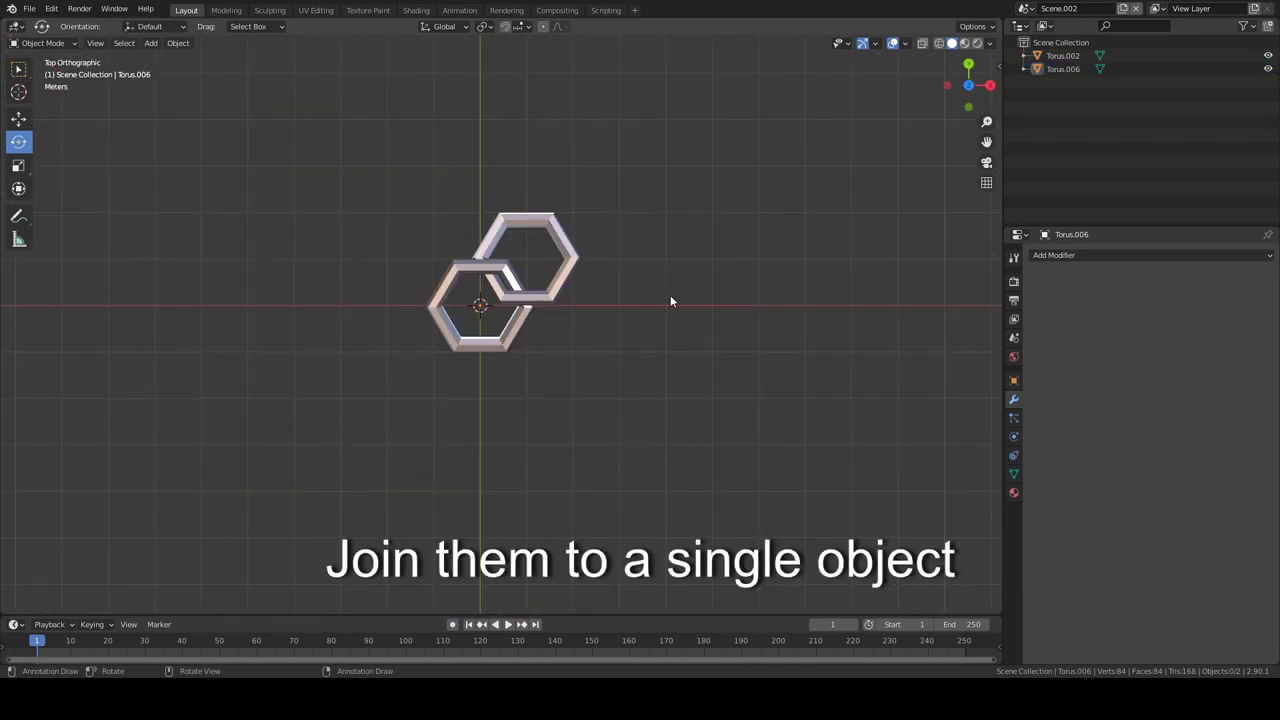
pyautogui.click(512, 300)
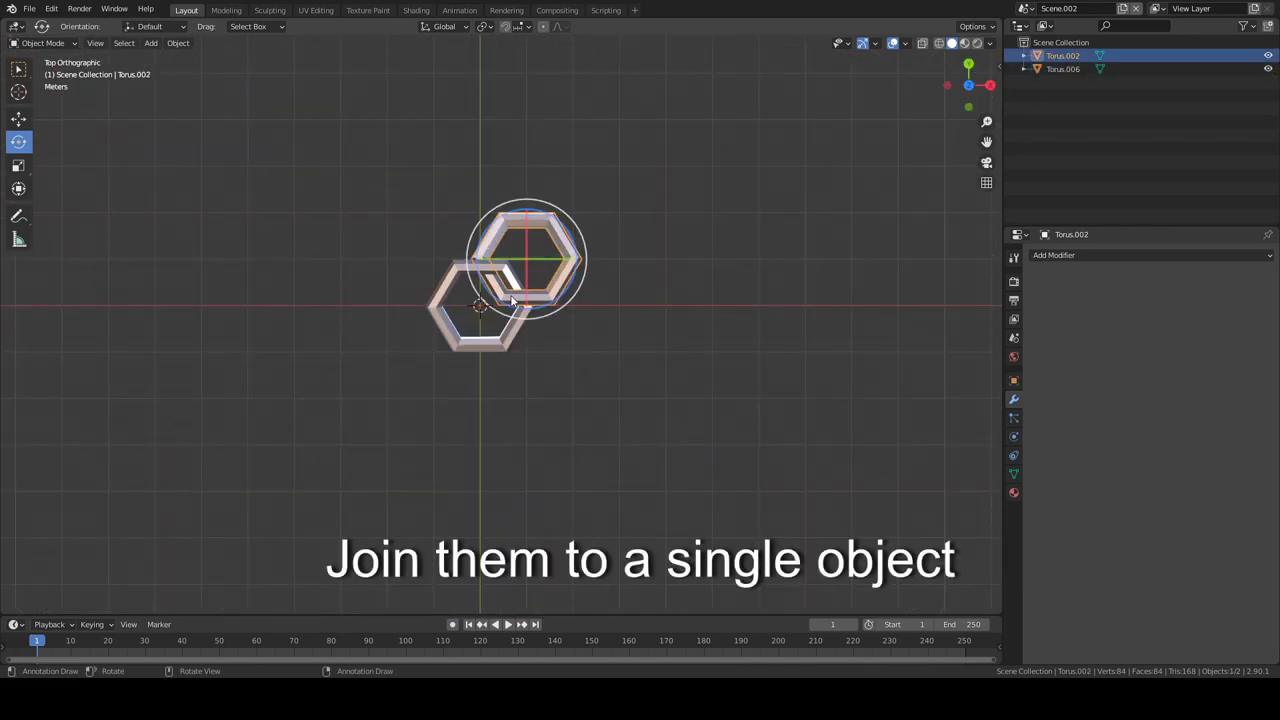
pyautogui.click(516, 330)
pyautogui.keyDown('shift'); pyautogui.click(555, 265); pyautogui.keyUp('shift')
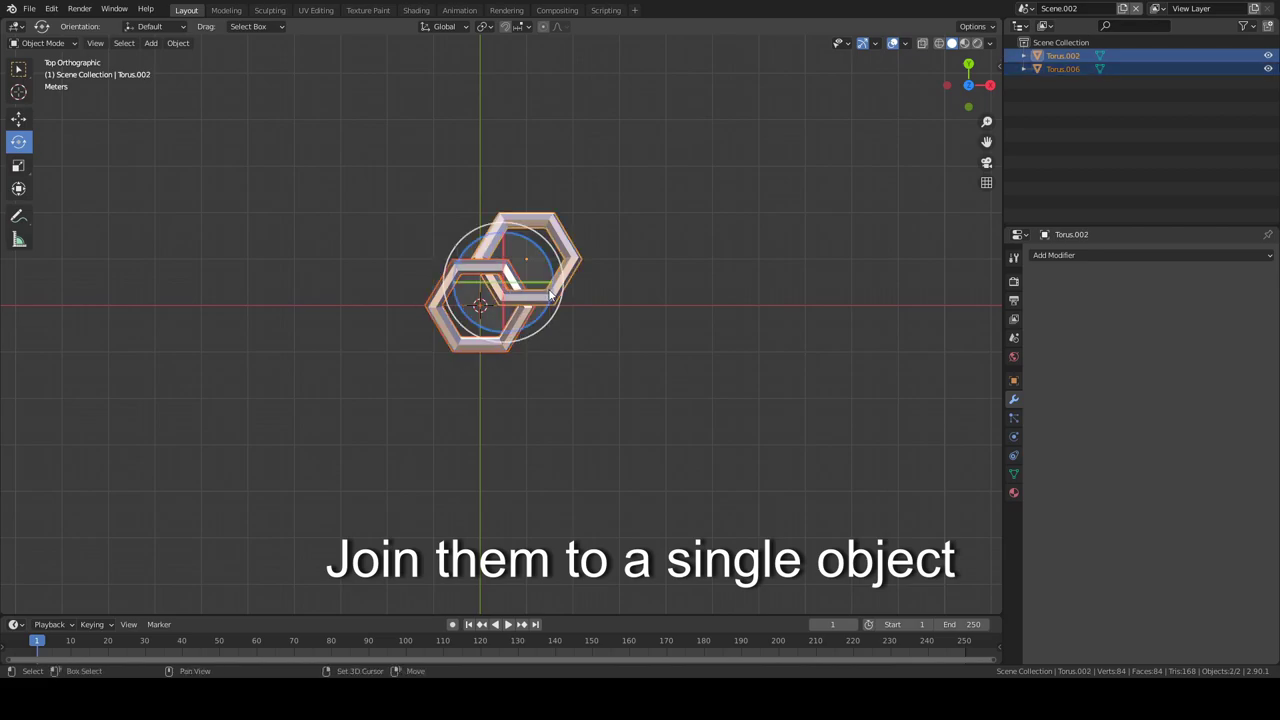
pyautogui.rightClick(548, 290)
pyautogui.click(548, 288)
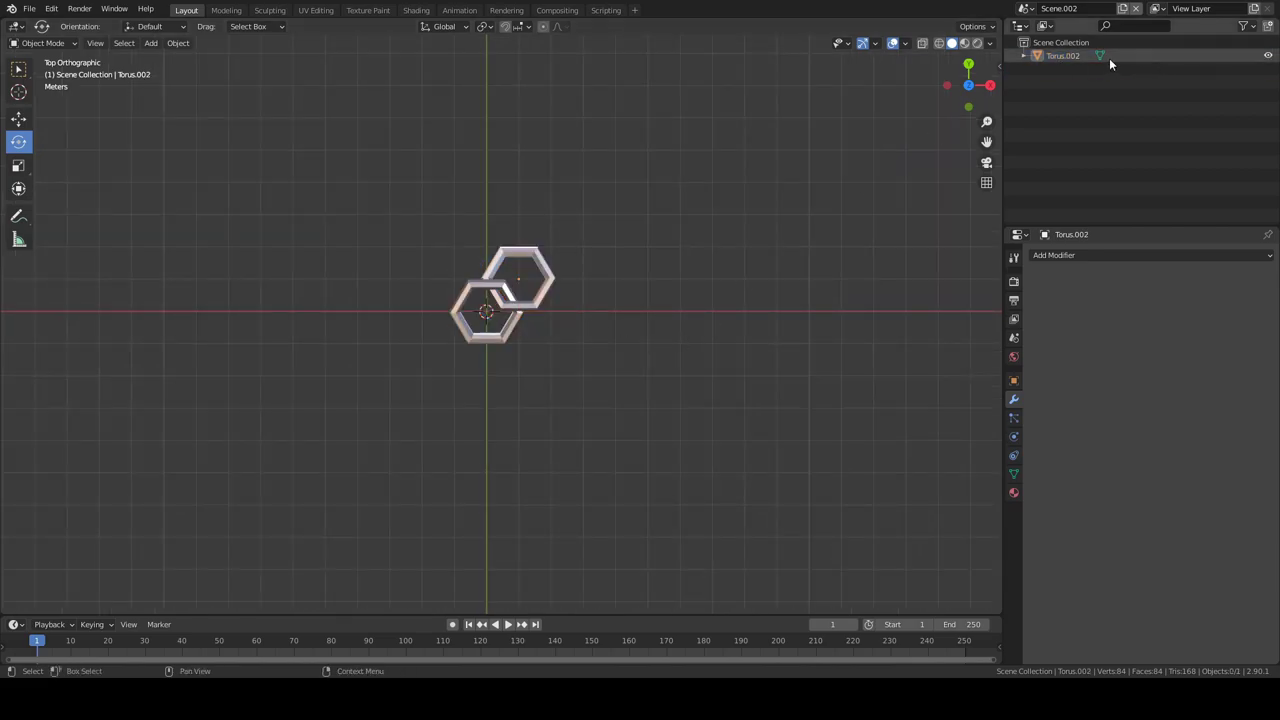
pyautogui.click(1268, 56)
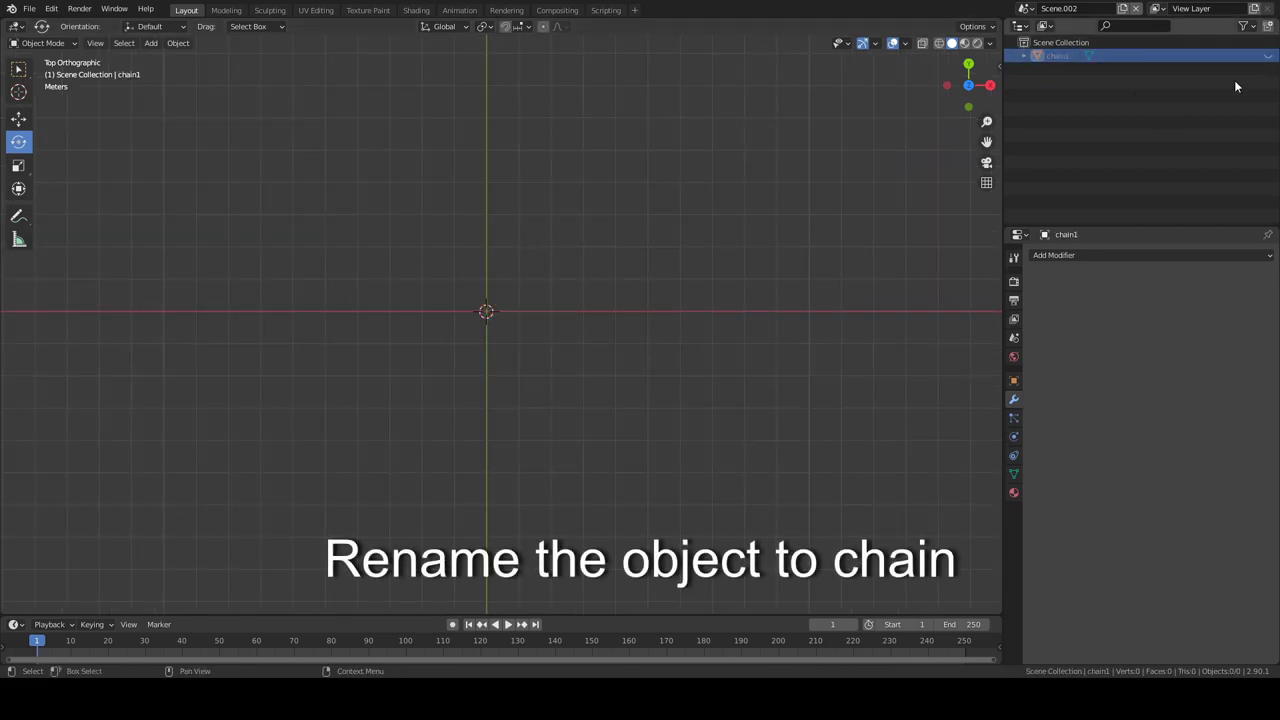
# Add a cylinder and rotate it 90° about Y so it lies along X
pyautogui.hotkey('shift', 'a')
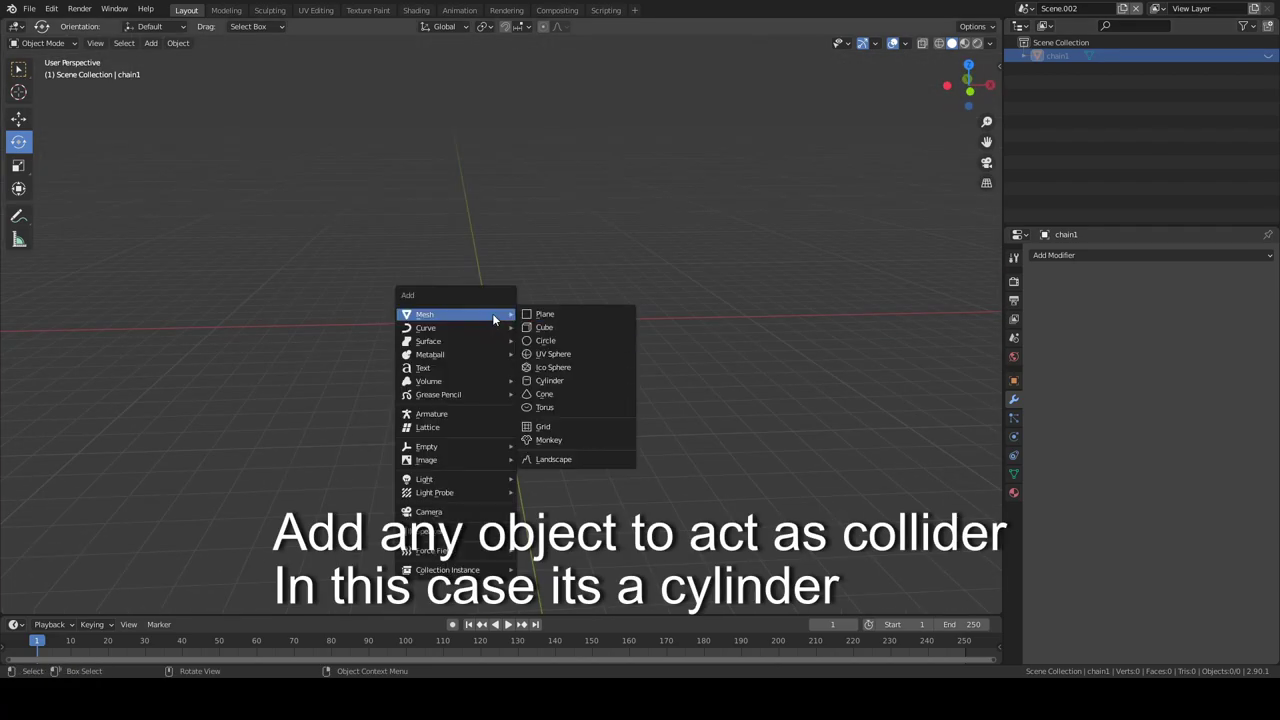
pyautogui.click(569, 378)
pyautogui.press('r')
pyautogui.press('y')
pyautogui.press('9')
pyautogui.press('0')
pyautogui.press('Return')
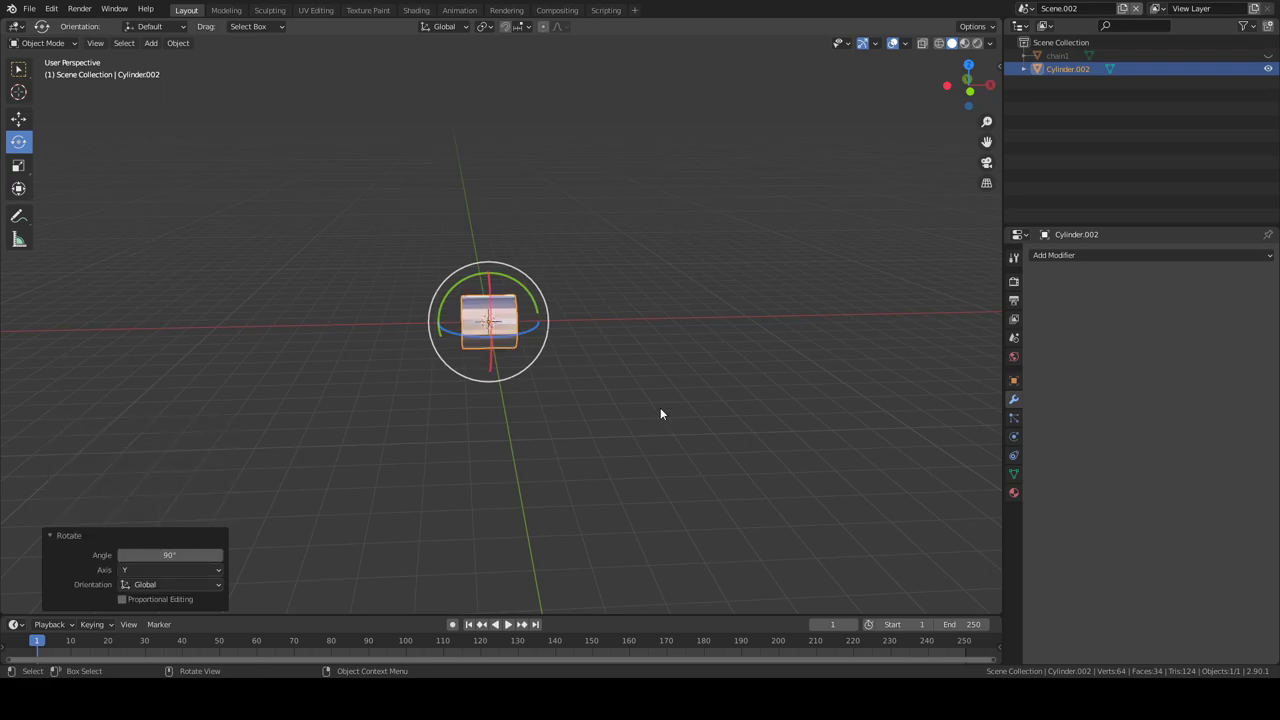
# Stretch the cylinder longer along X by moving one end's vertices
pyautogui.press('Tab')
pyautogui.moveTo(623, 346)
pyautogui.mouseDown(button='middle')
pyautogui.moveTo(600, 346)
pyautogui.moveTo(555, 396)
pyautogui.mouseUp(button='middle')
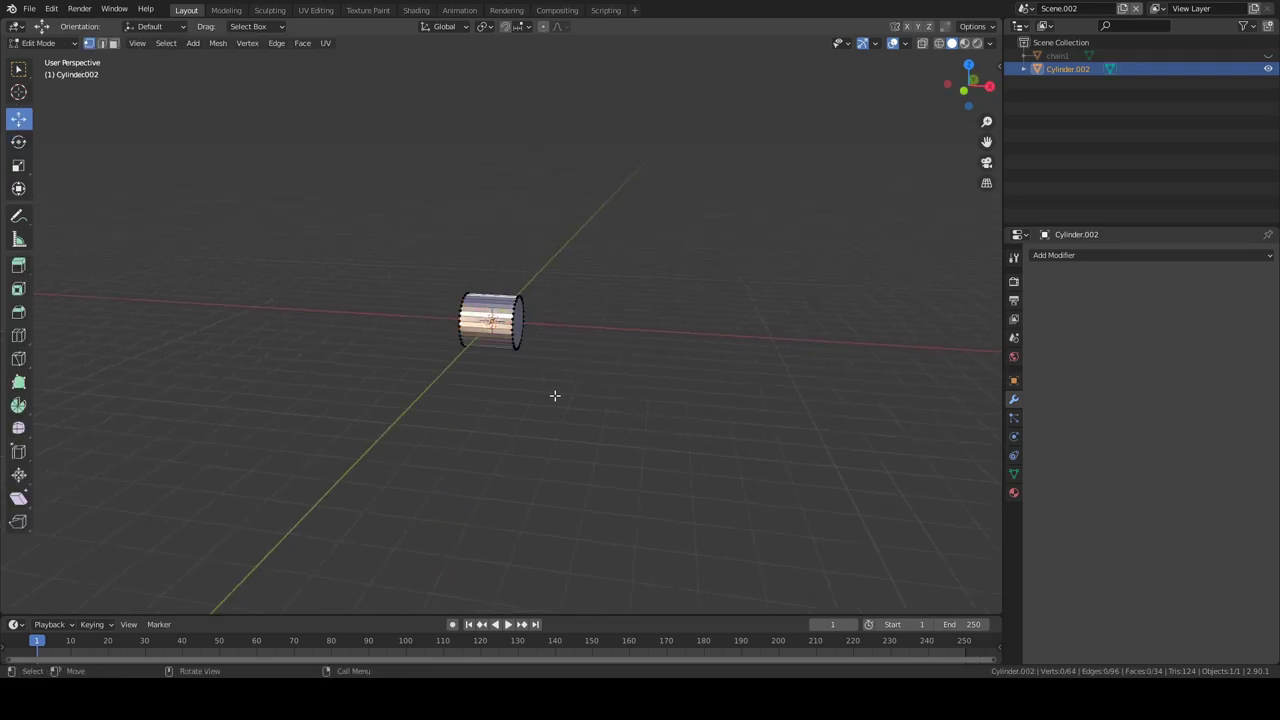
pyautogui.moveTo(490, 288); pyautogui.dragTo(588, 373)
pyautogui.moveTo(561, 327); pyautogui.dragTo(786, 327)
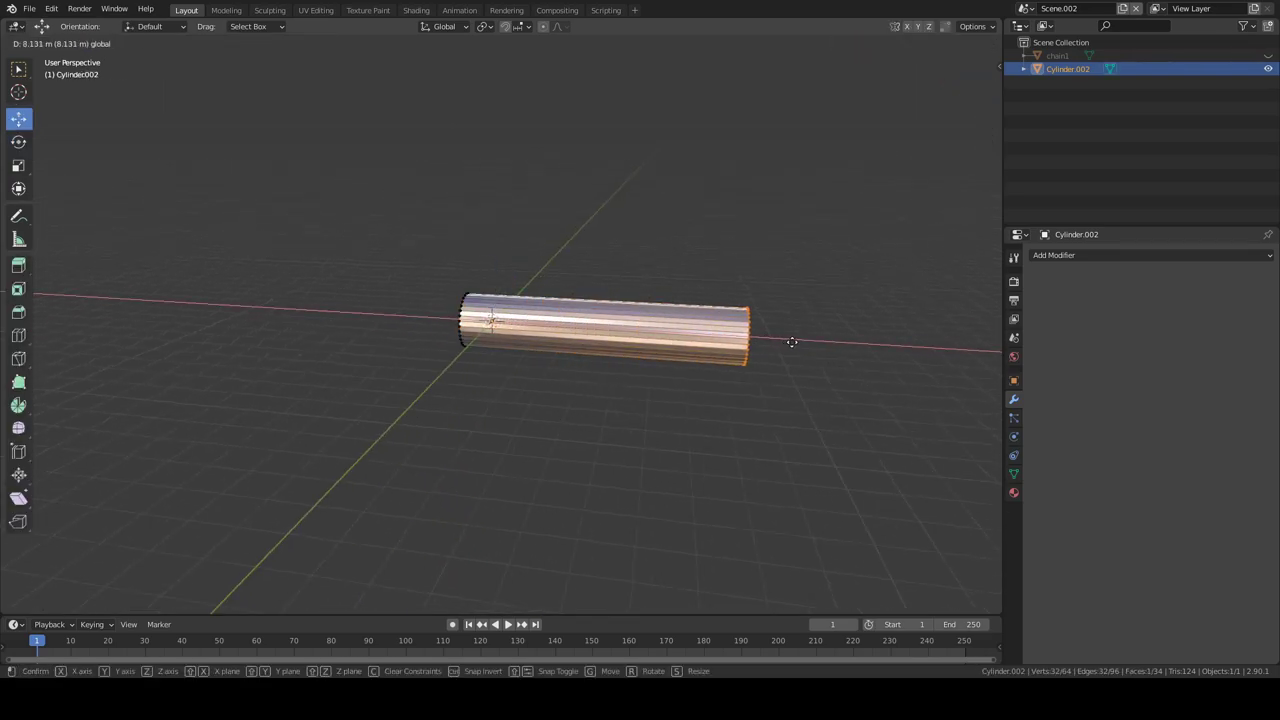
pyautogui.moveTo(571, 403); pyautogui.dragTo(584, 399, button='middle')
pyautogui.press('Tab')
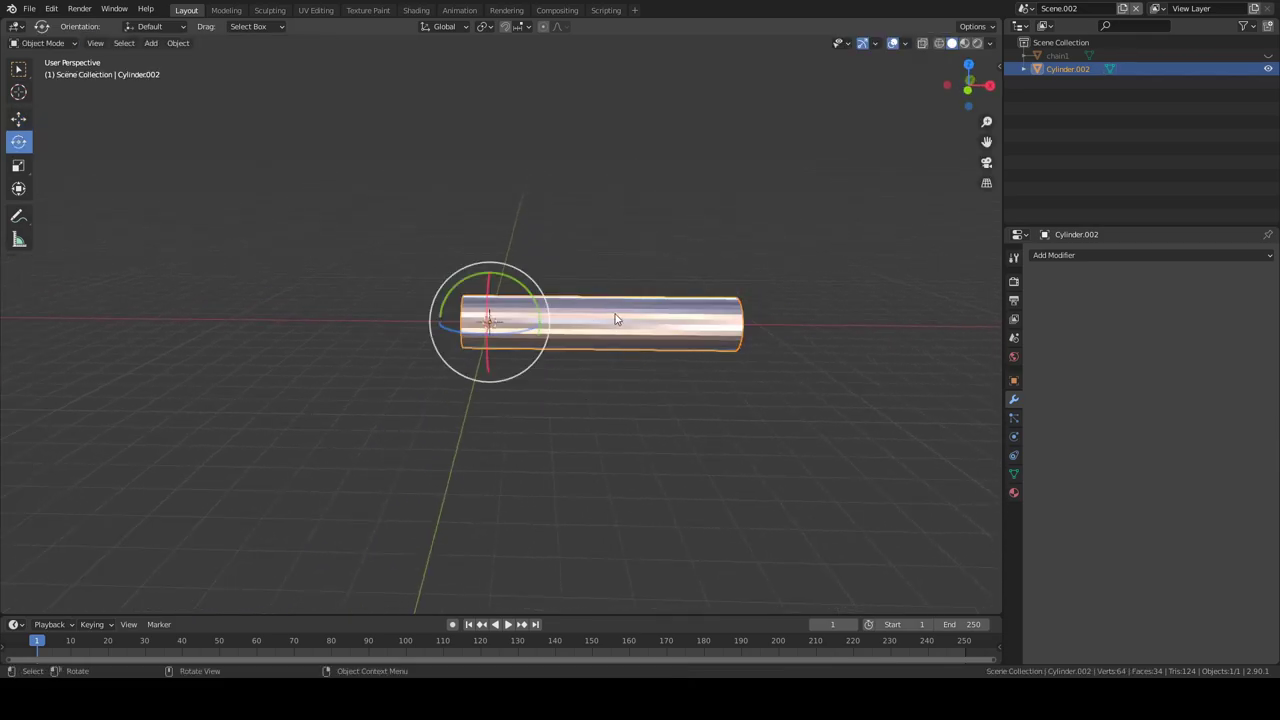
# Give the cylinder collision physics and slide it about 4 m along negative X
pyautogui.click(1013, 436)
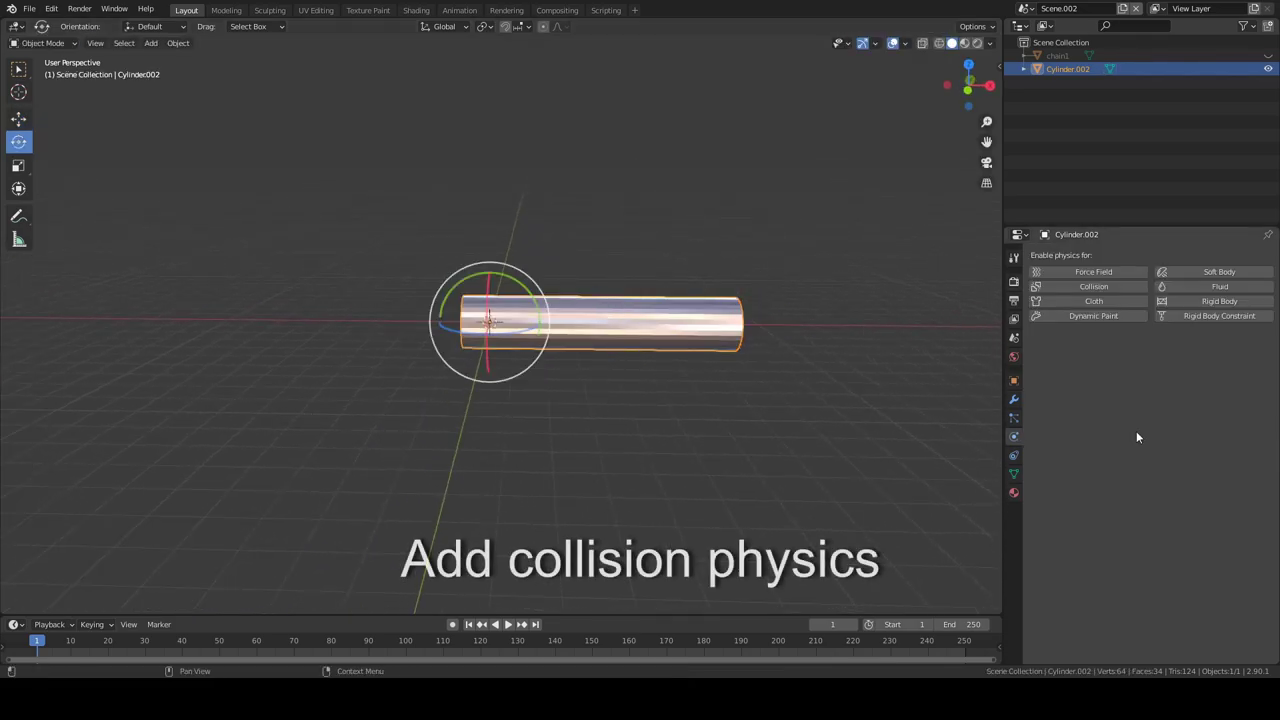
pyautogui.click(1104, 287)
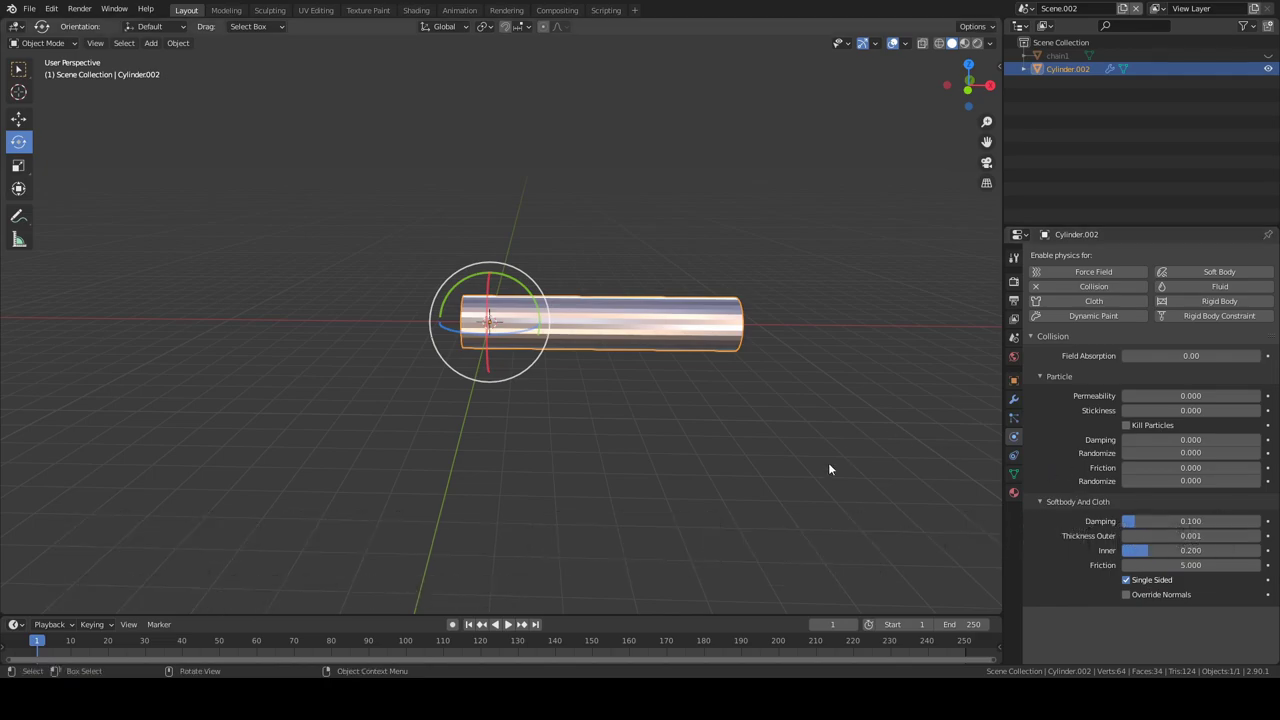
pyautogui.click(710, 462)
pyautogui.click(611, 332)
pyautogui.click(30, 120)
pyautogui.moveTo(536, 325); pyautogui.dragTo(428, 310)
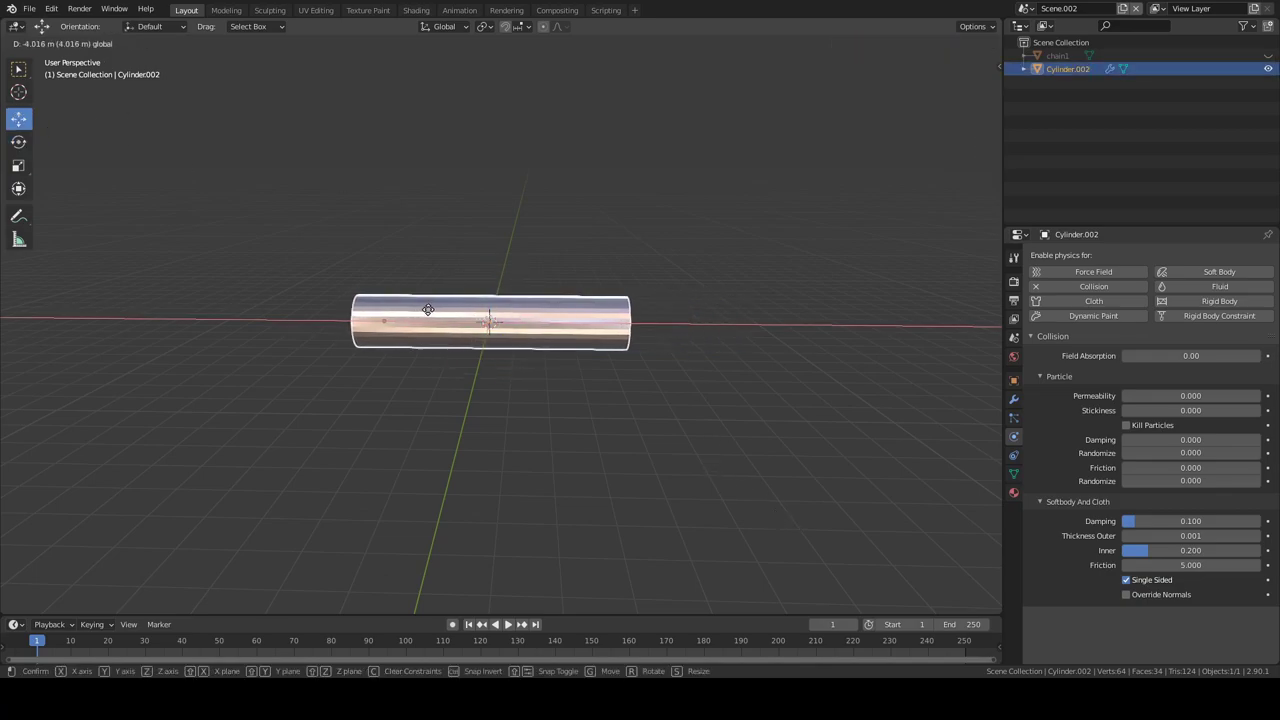
pyautogui.click(455, 422)
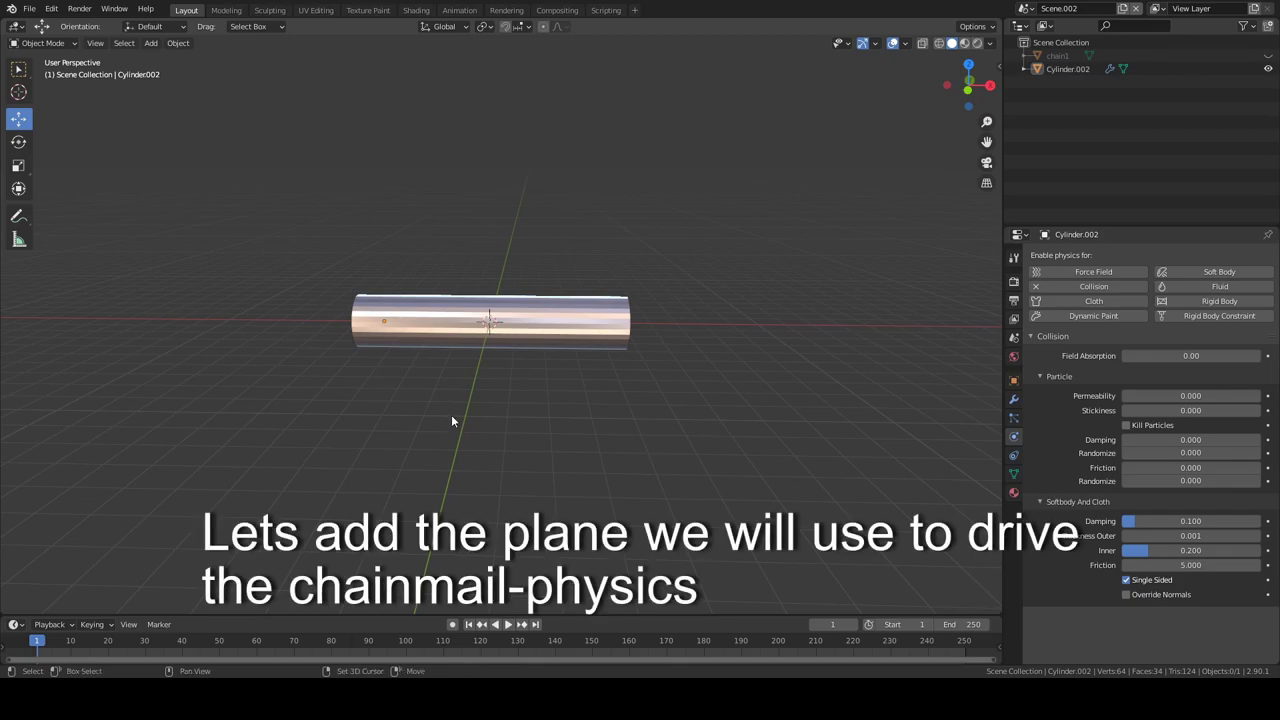
# Add a plane, scale it up about 3.5 times and raise it above the cylinder
pyautogui.hotkey('shift', 'a')
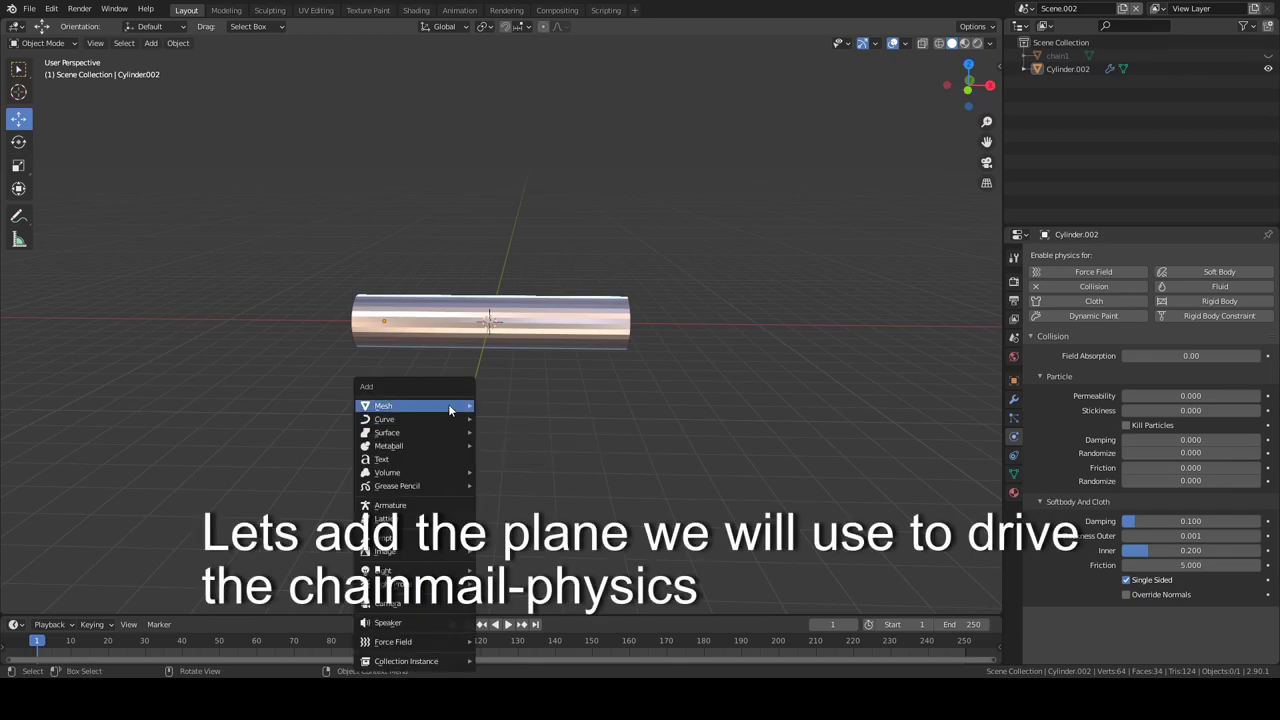
pyautogui.moveTo(384, 406)
pyautogui.click(508, 408)
pyautogui.press('s')
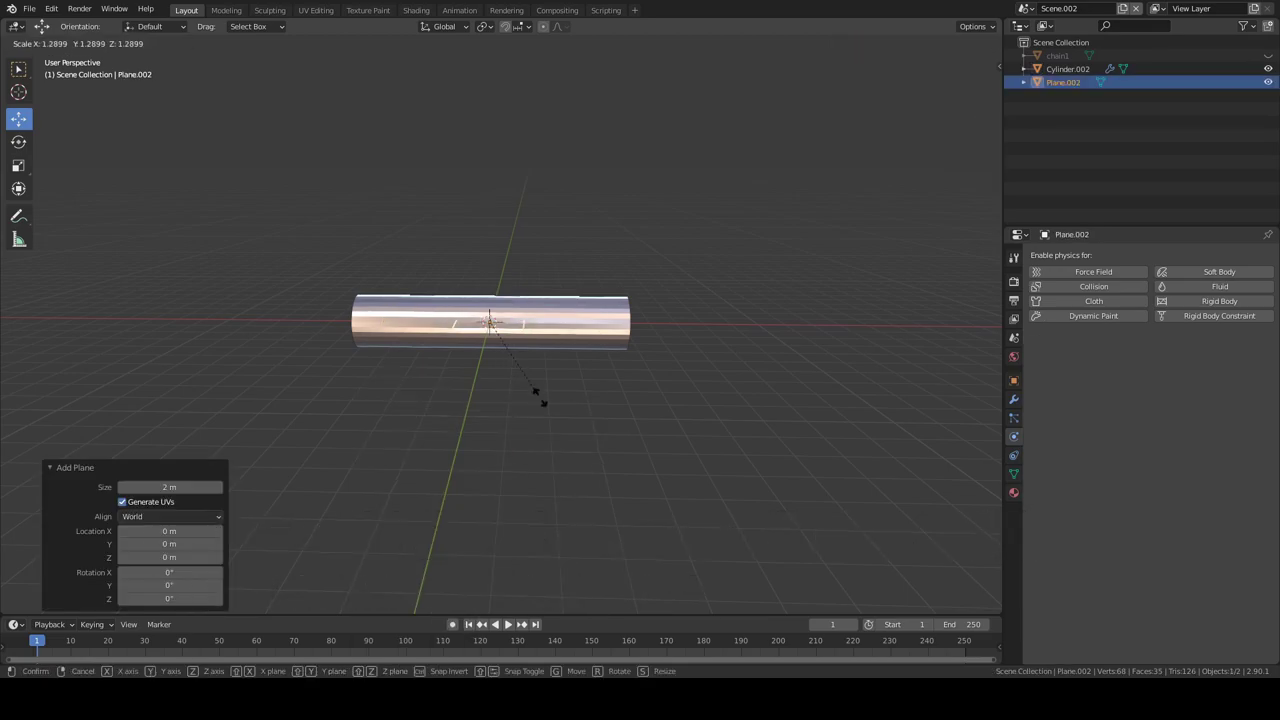
pyautogui.click(657, 505)
pyautogui.moveTo(490, 280); pyautogui.dragTo(491, 243)
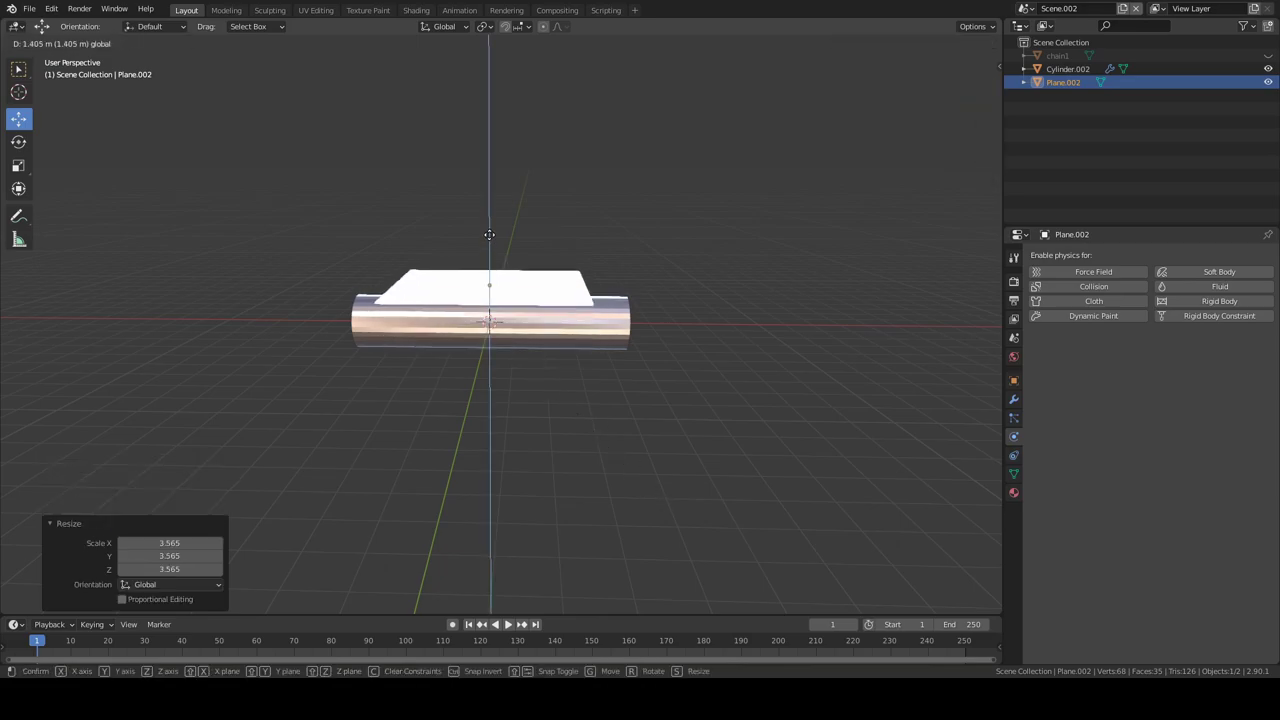
pyautogui.press('s')
pyautogui.press('Escape')
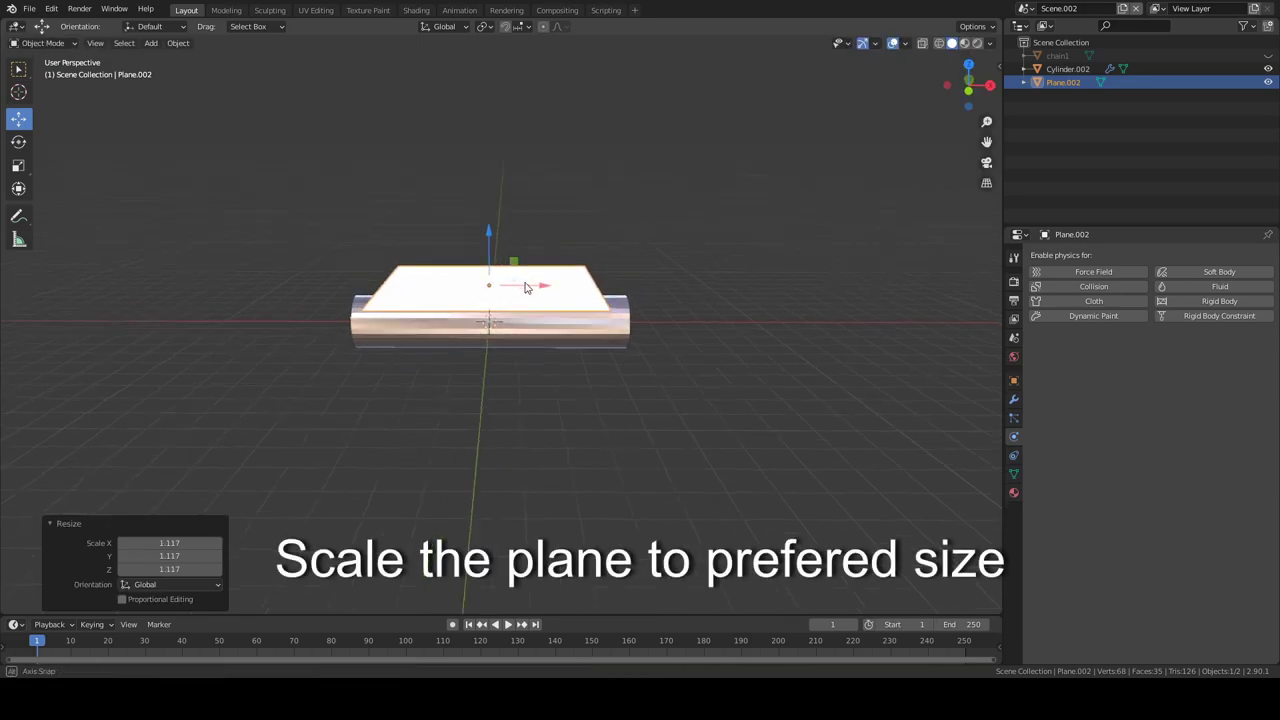
pyautogui.moveTo(517, 242); pyautogui.dragTo(523, 303, button='middle')
# Subdivide the plane with 11 cuts into a 1764-face grid
pyautogui.press('Tab')
pyautogui.rightClick(436, 320)
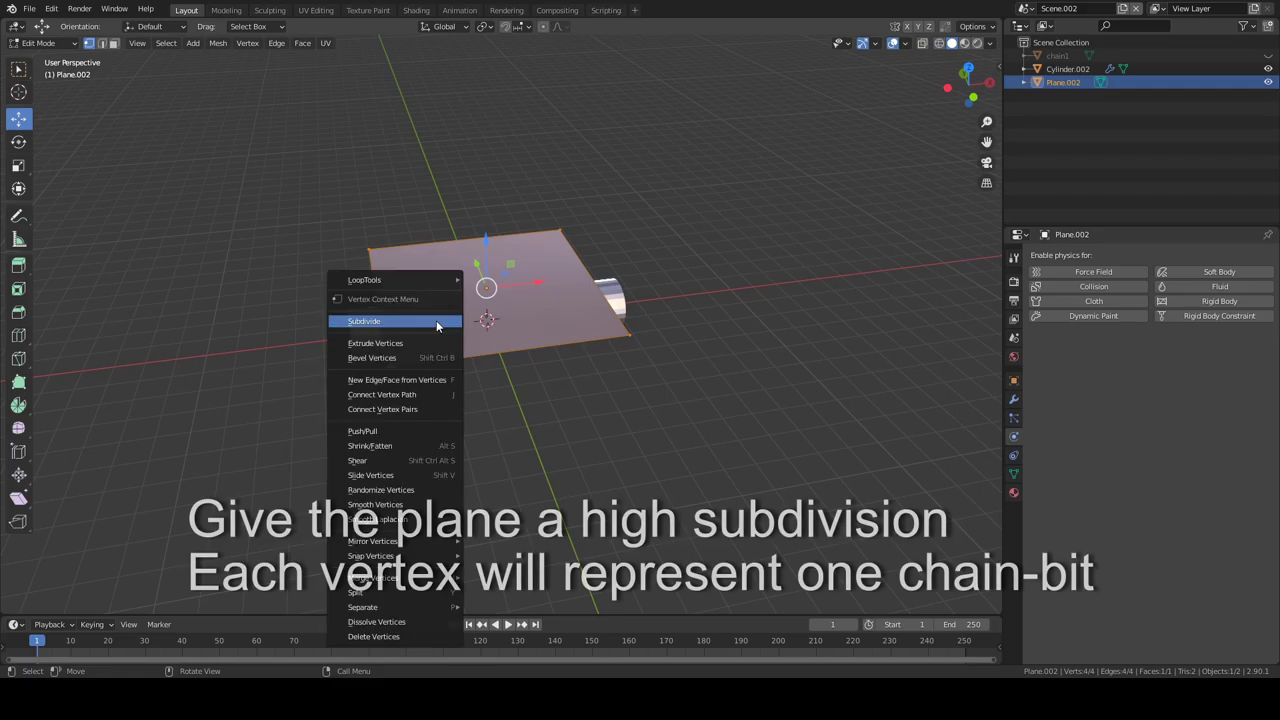
pyautogui.click(436, 320)
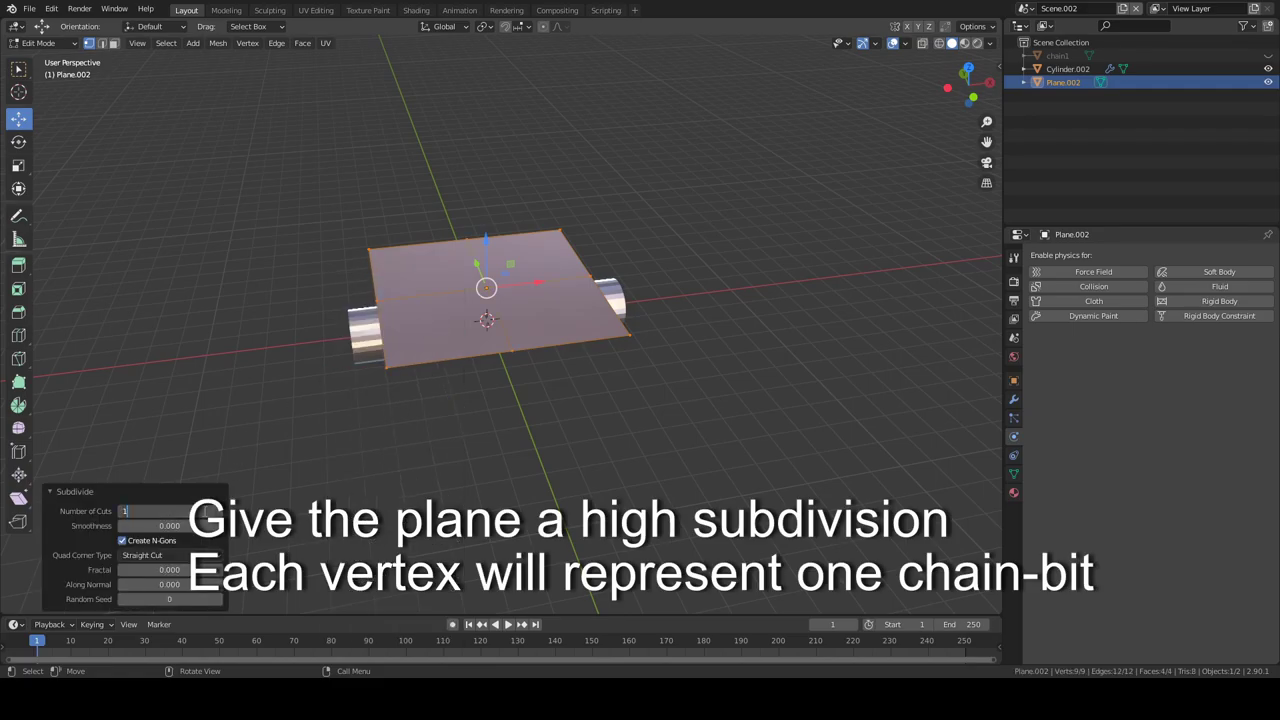
pyautogui.write('1')
pyautogui.press('Return')
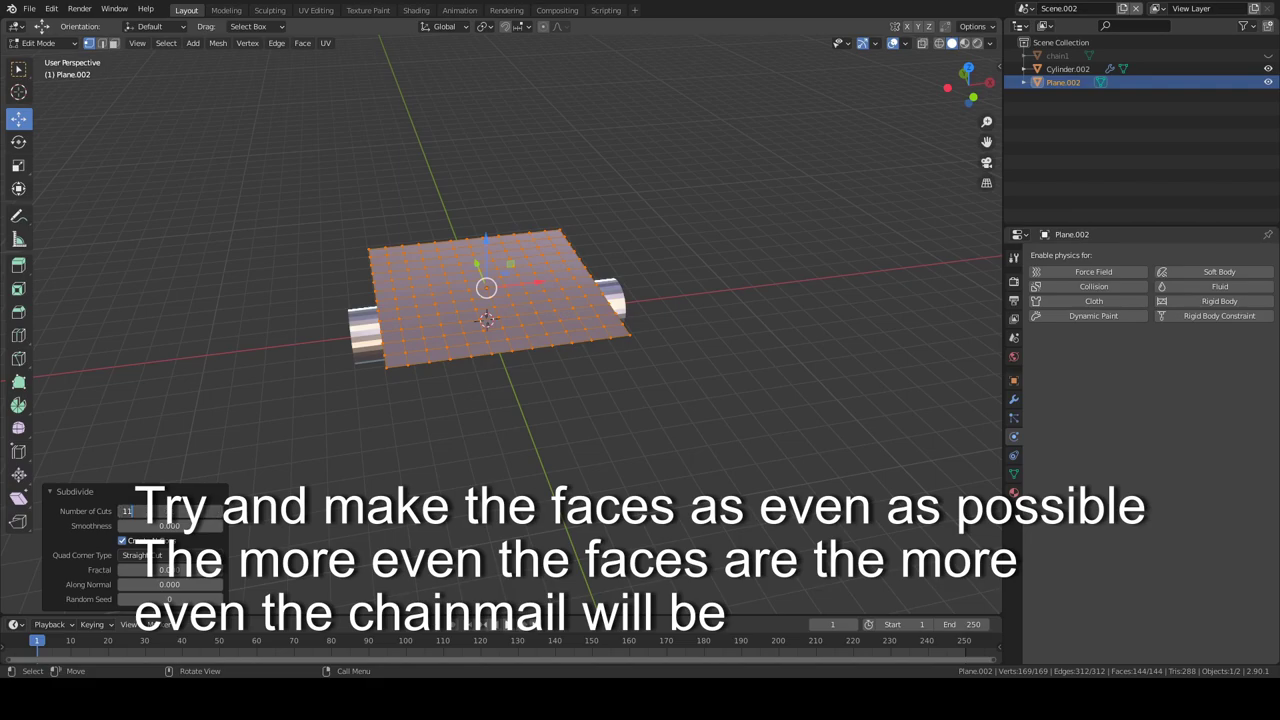
pyautogui.moveTo(571, 457)
pyautogui.mouseDown(button='middle')
pyautogui.moveTo(492, 523)
pyautogui.moveTo(487, 502)
pyautogui.mouseUp(button='middle')
pyautogui.press('a')
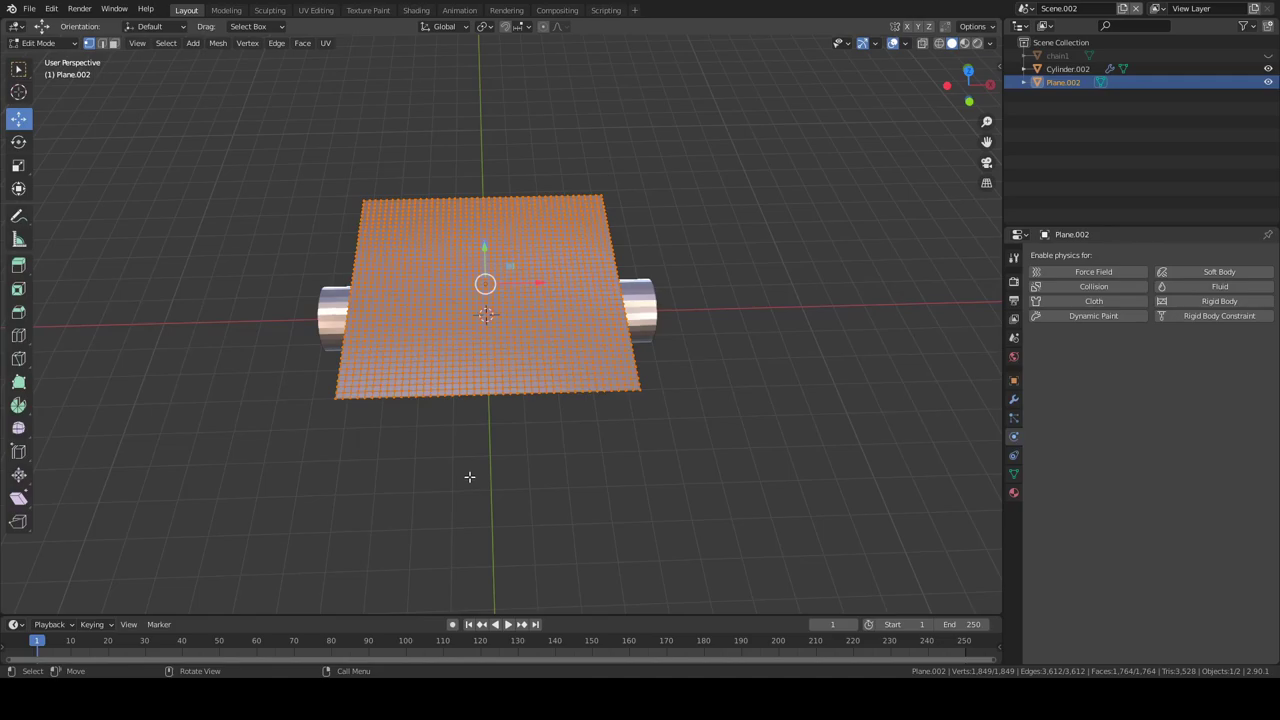
pyautogui.press('Tab')
pyautogui.click(469, 476)
pyautogui.click(485, 385)
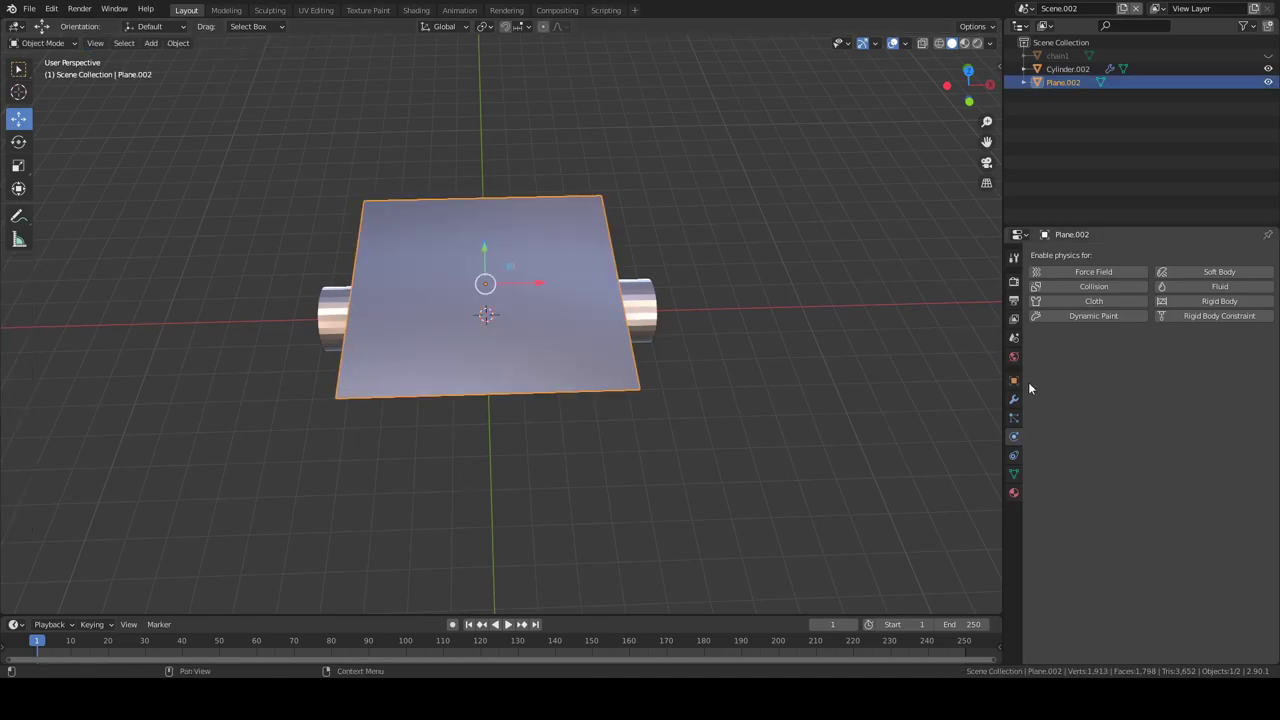
# Add cloth physics to the plane with Self Collisions on and 0.001 m object collision distance
pyautogui.click(1095, 300)
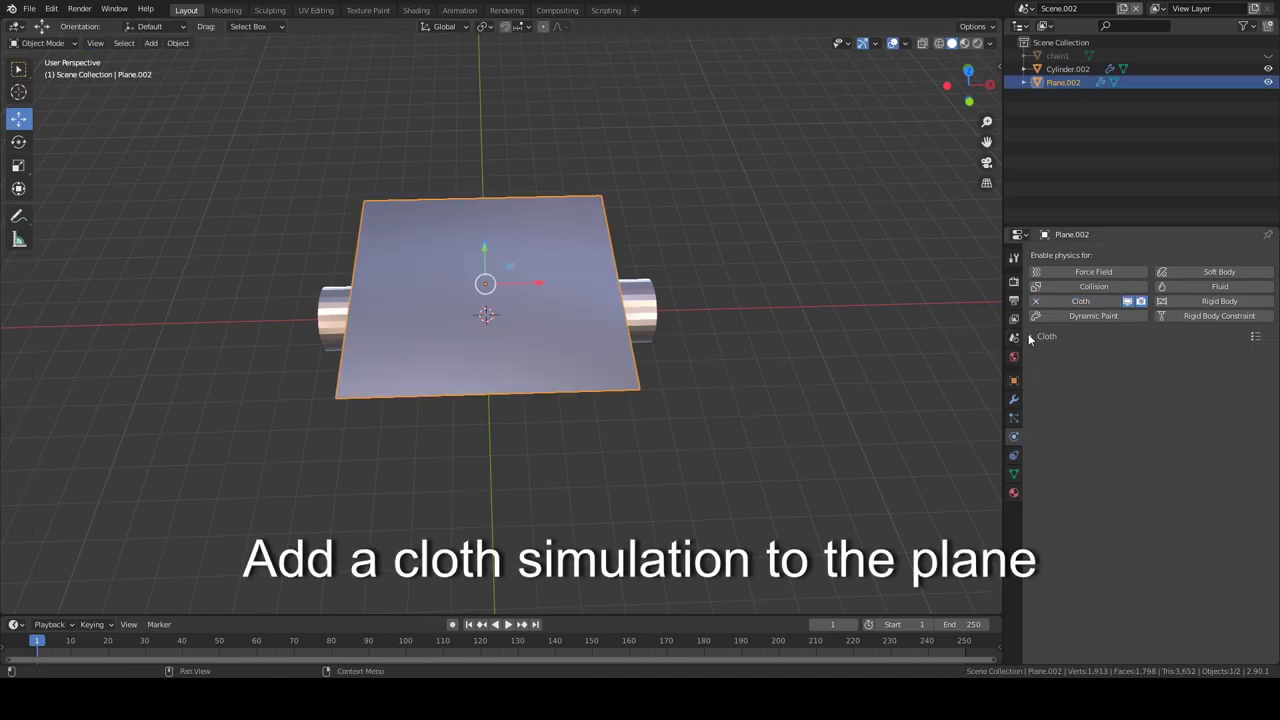
pyautogui.click(1030, 337)
pyautogui.scroll(-3, 1080, 536)
pyautogui.scroll(-2, 1080, 536)
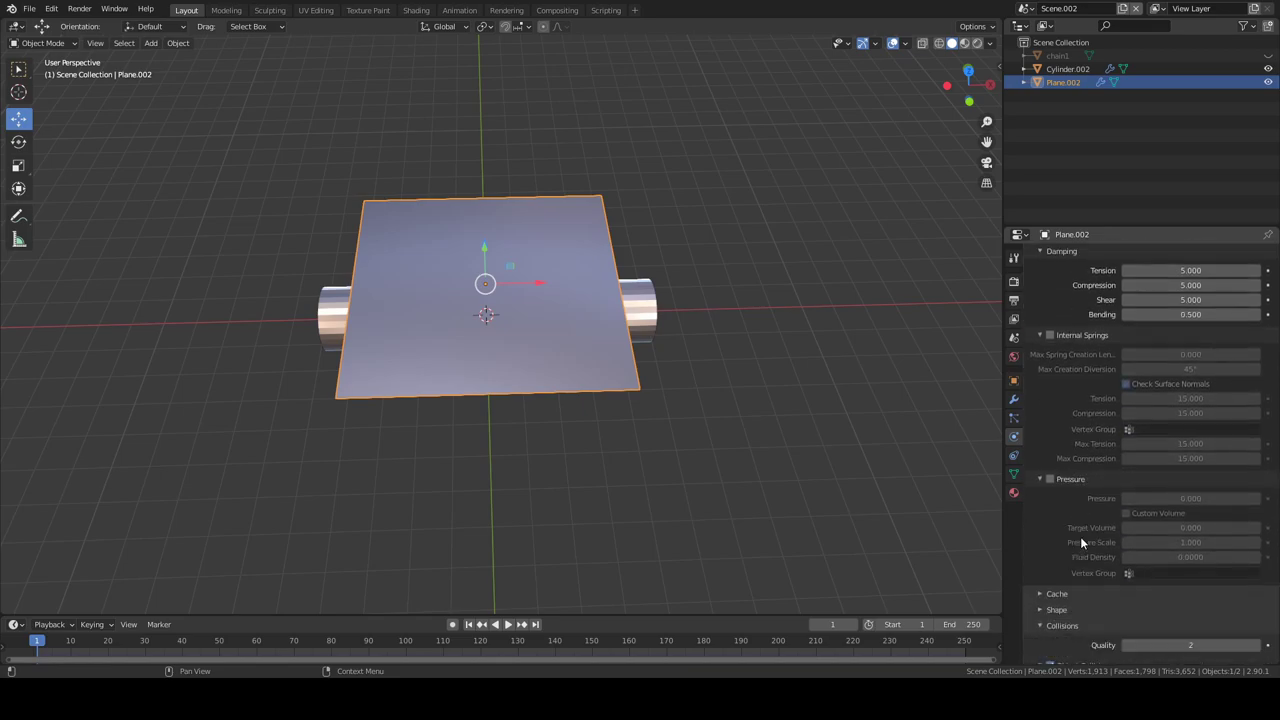
pyautogui.scroll(-5, 1080, 536)
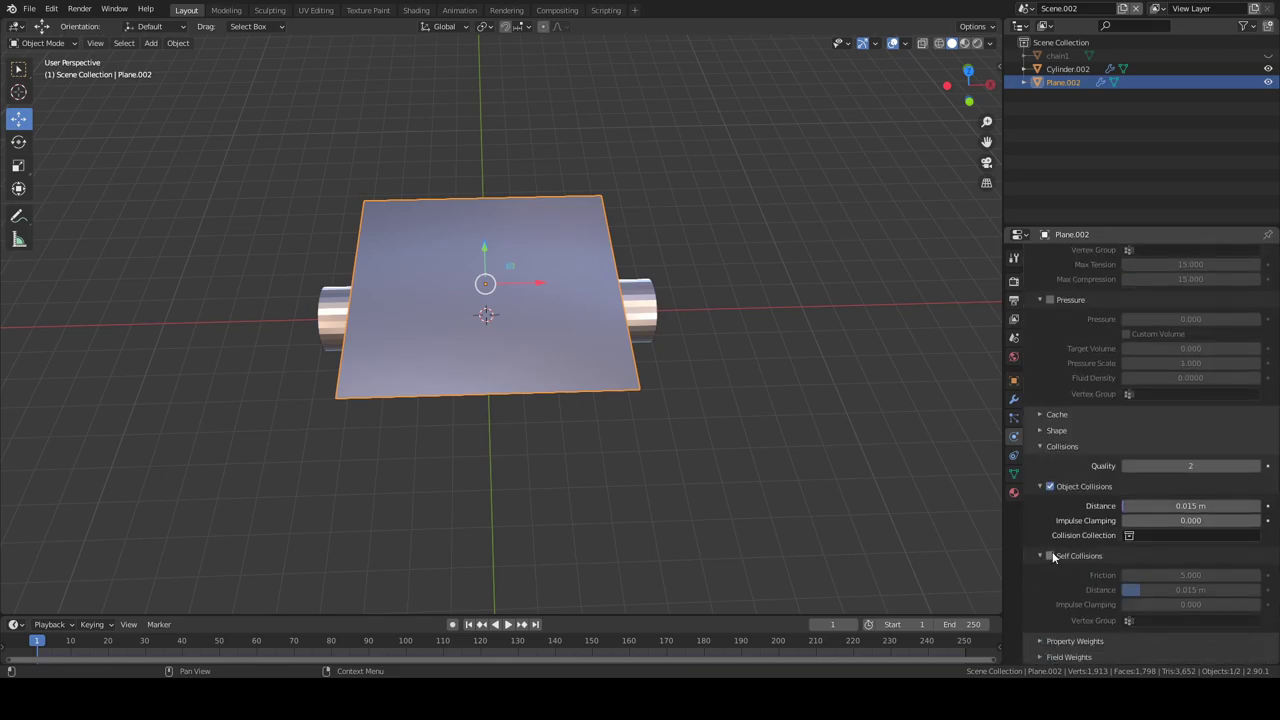
pyautogui.click(1050, 555)
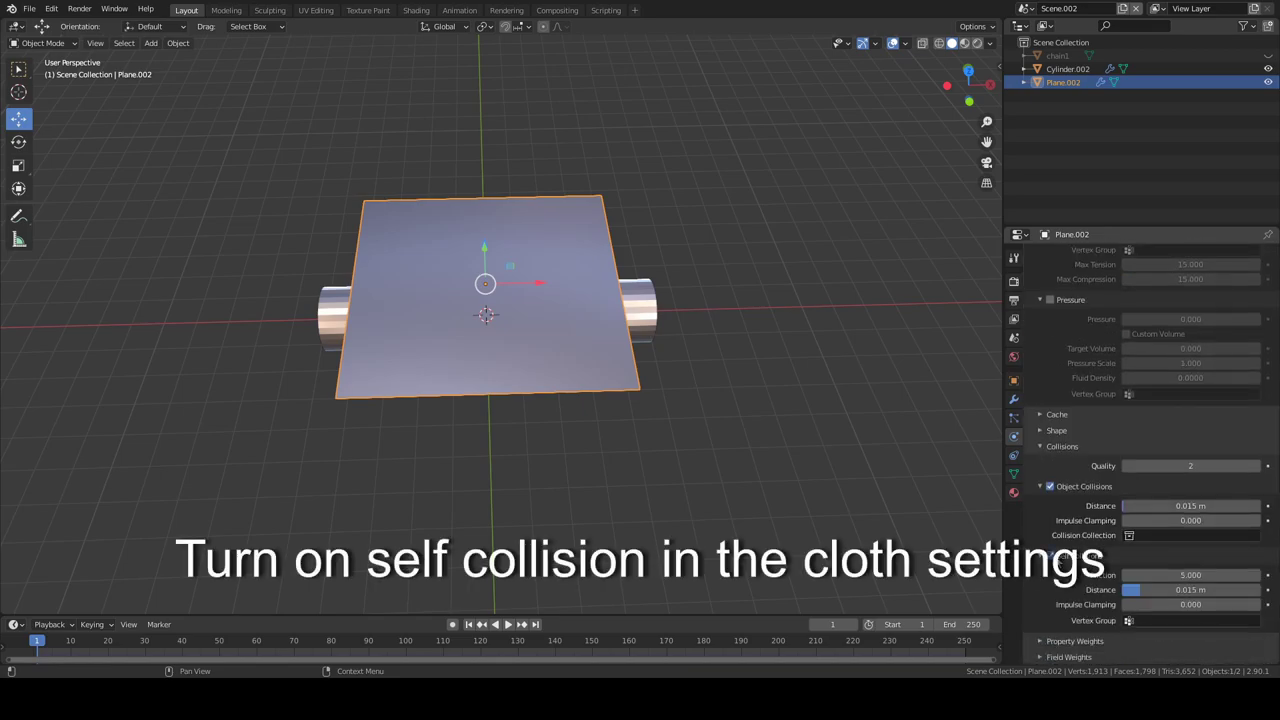
pyautogui.click(1187, 505)
pyautogui.write('0')
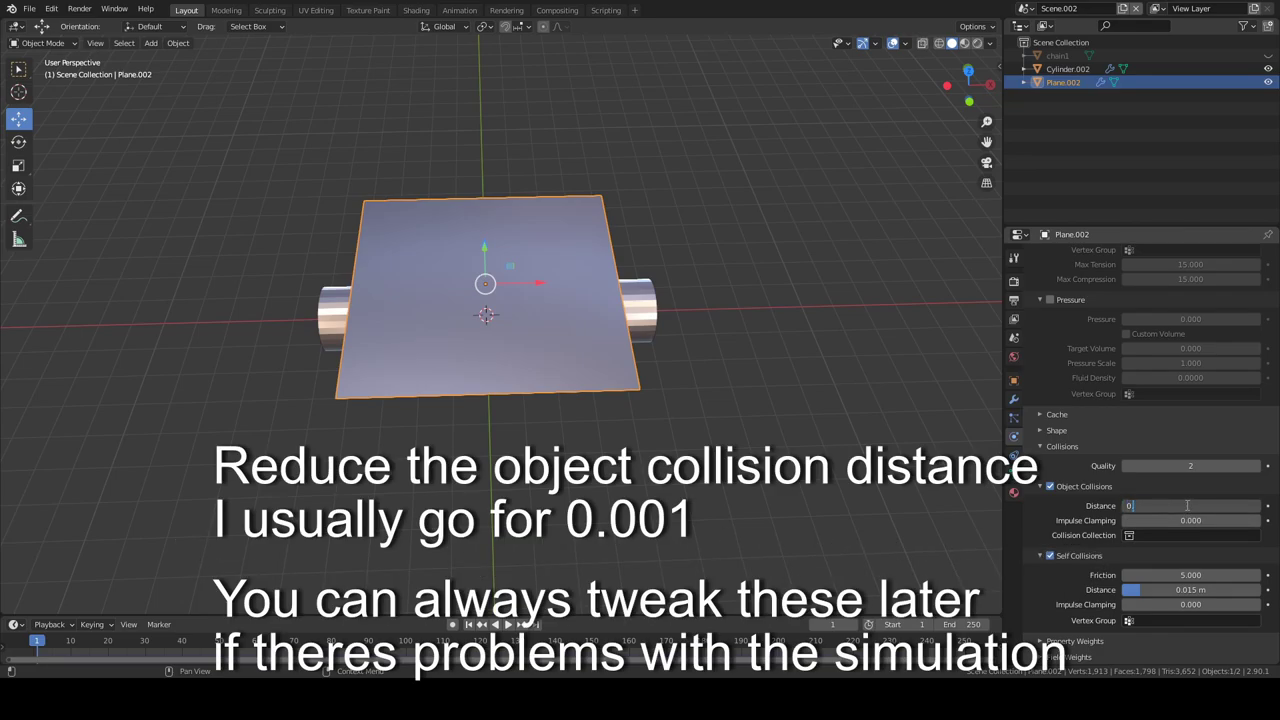
pyautogui.press('Return')
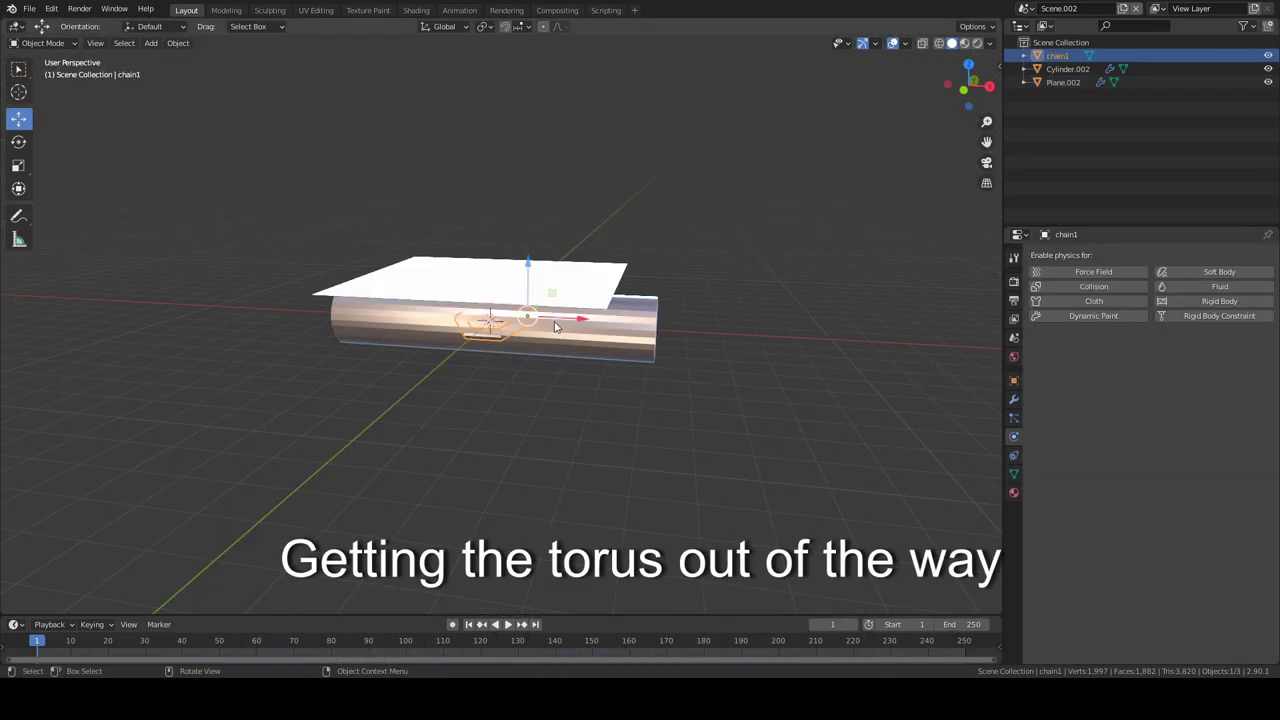
# Place chain1 right of the plane, rotate it 90° about X, and reselect the plane
pyautogui.press('g')
pyautogui.click(827, 345)
pyautogui.moveTo(827, 345); pyautogui.dragTo(861, 430, button='middle')
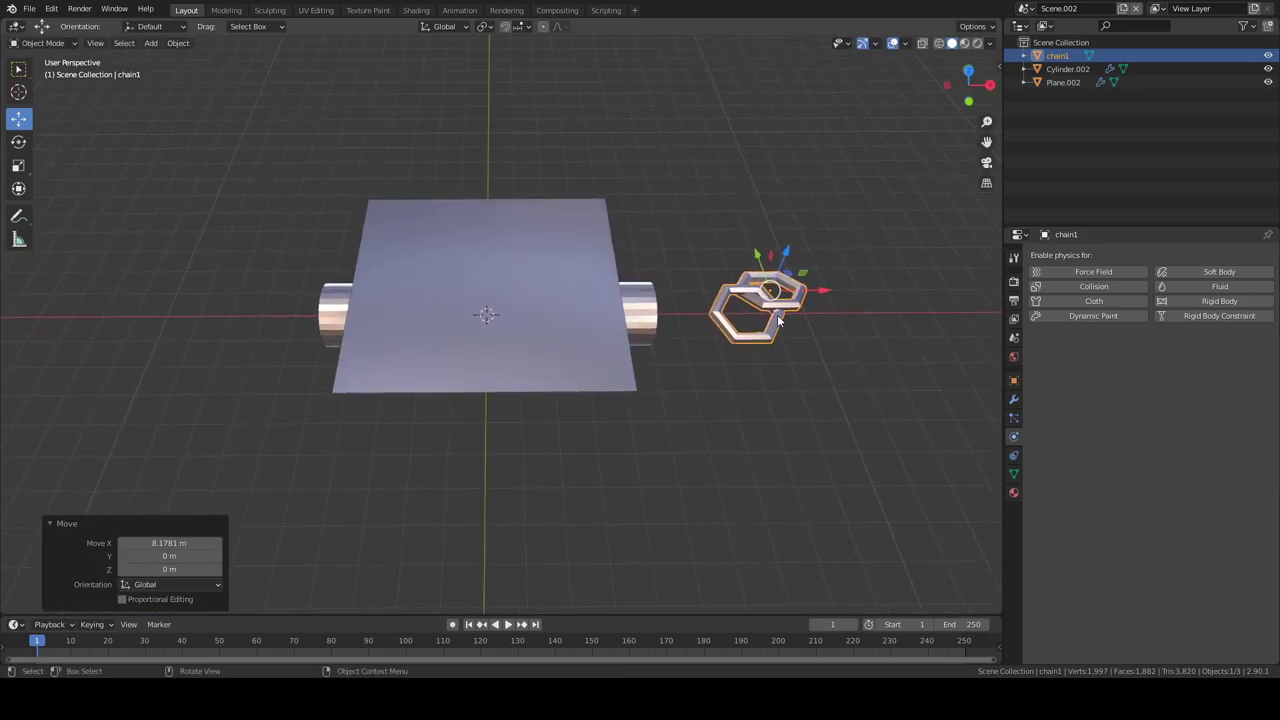
pyautogui.press('r')
pyautogui.press('x')
pyautogui.press('9')
pyautogui.press('0')
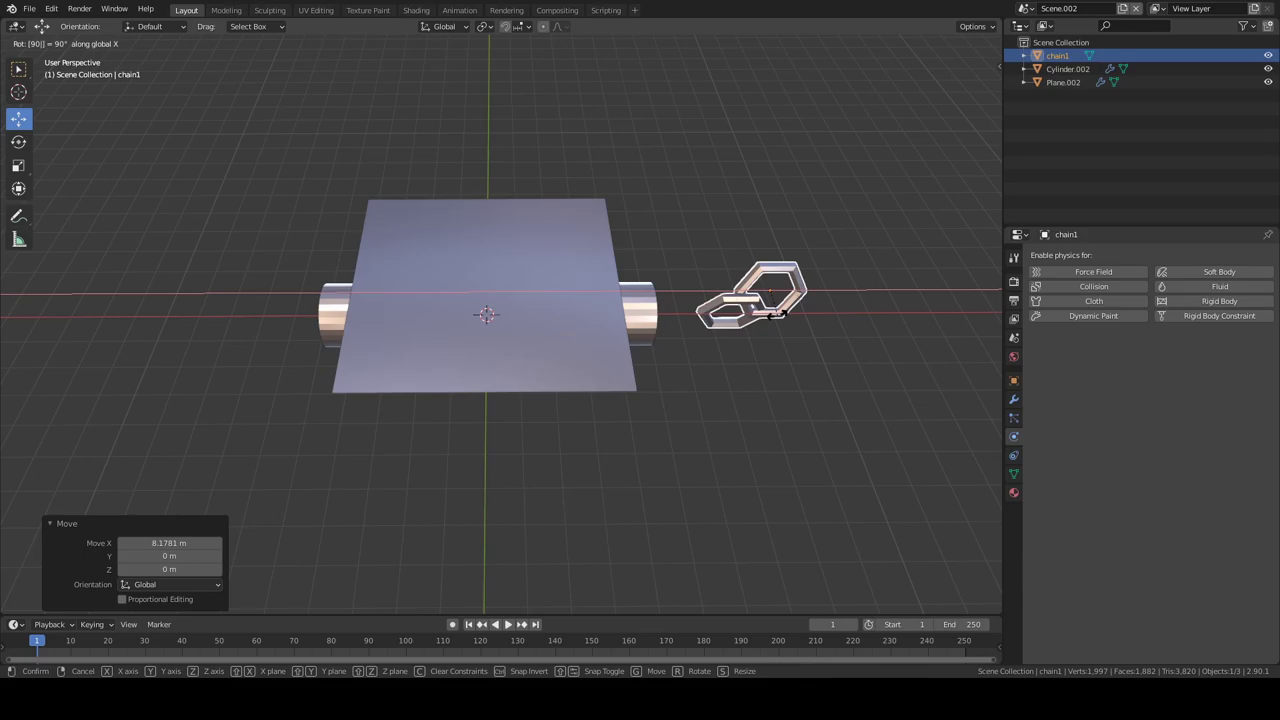
pyautogui.press('Return')
pyautogui.moveTo(751, 346); pyautogui.dragTo(712, 323, button='middle')
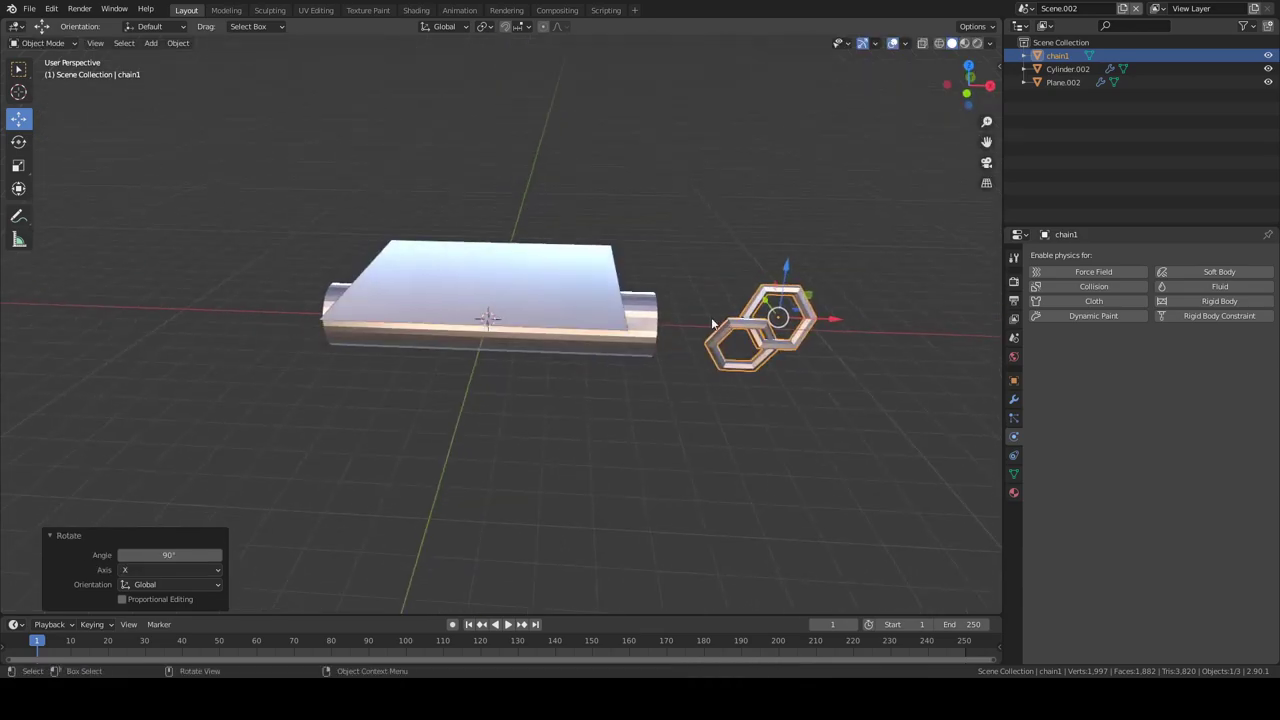
pyautogui.click(527, 289)
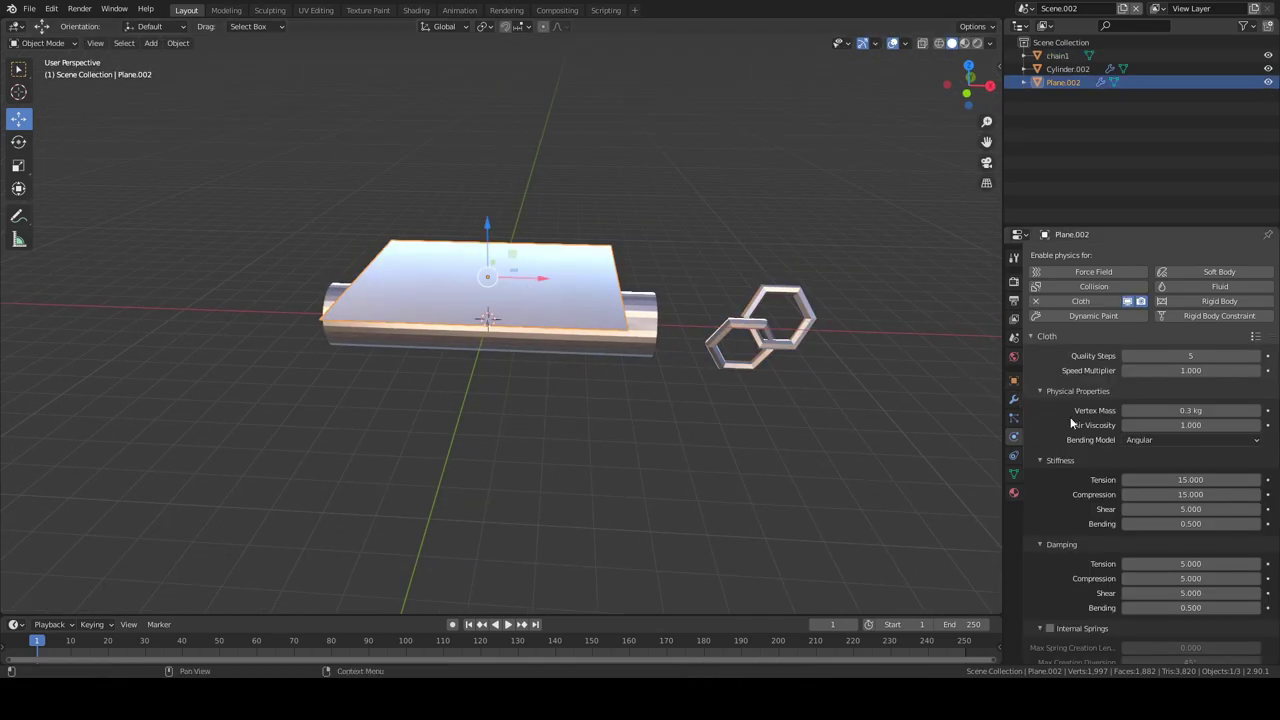
# Add a hair particle system to the plane with 10000 particles emitted from vertices
pyautogui.click(1014, 417)
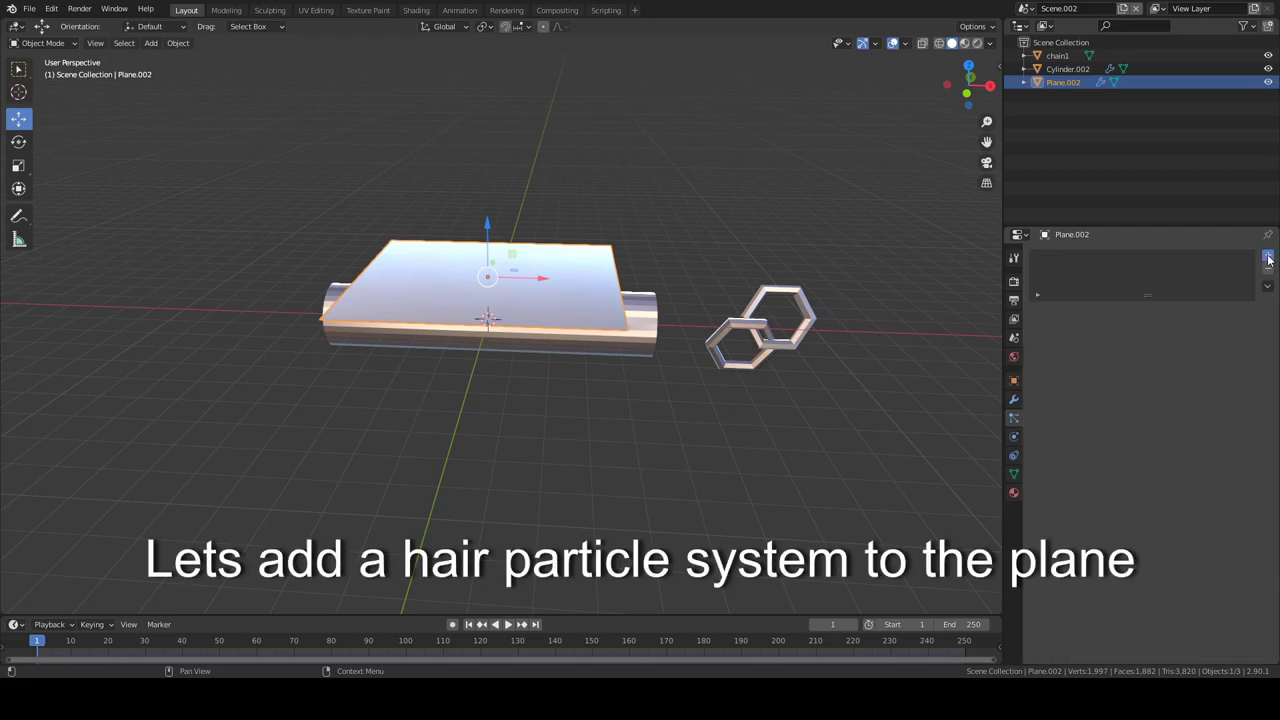
pyautogui.click(1268, 256)
pyautogui.click(1214, 329)
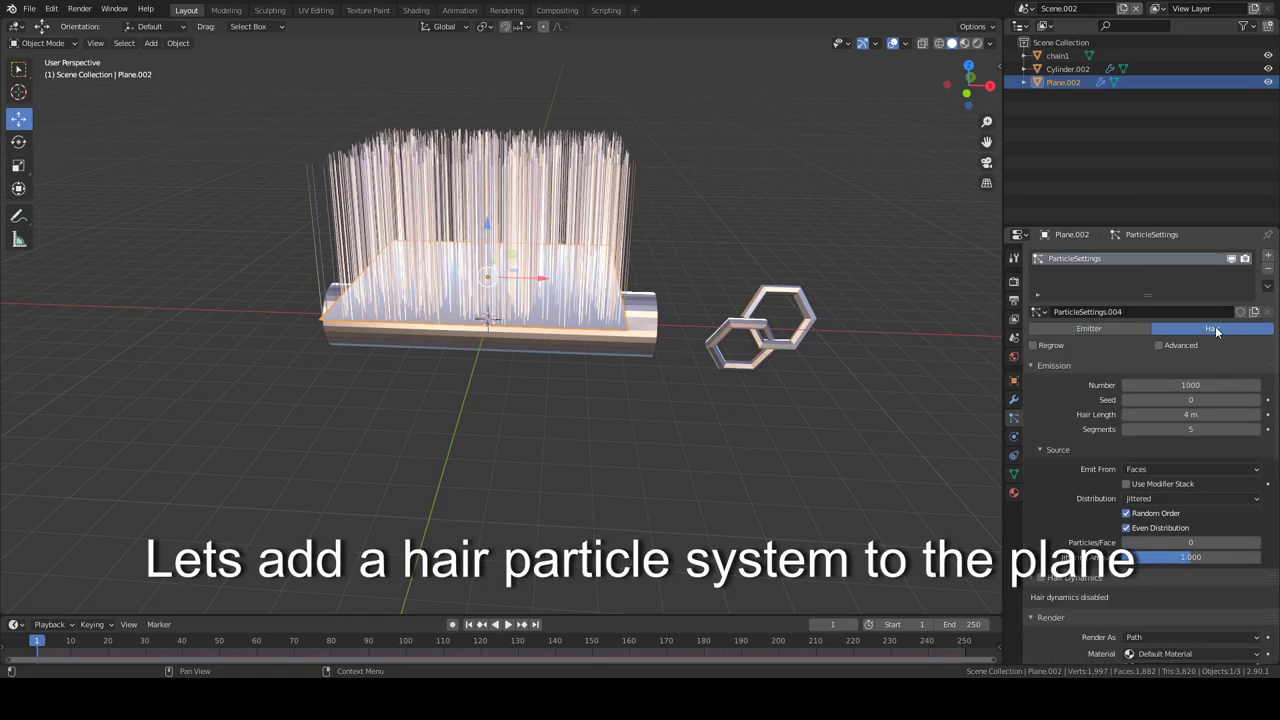
pyautogui.click(1176, 386)
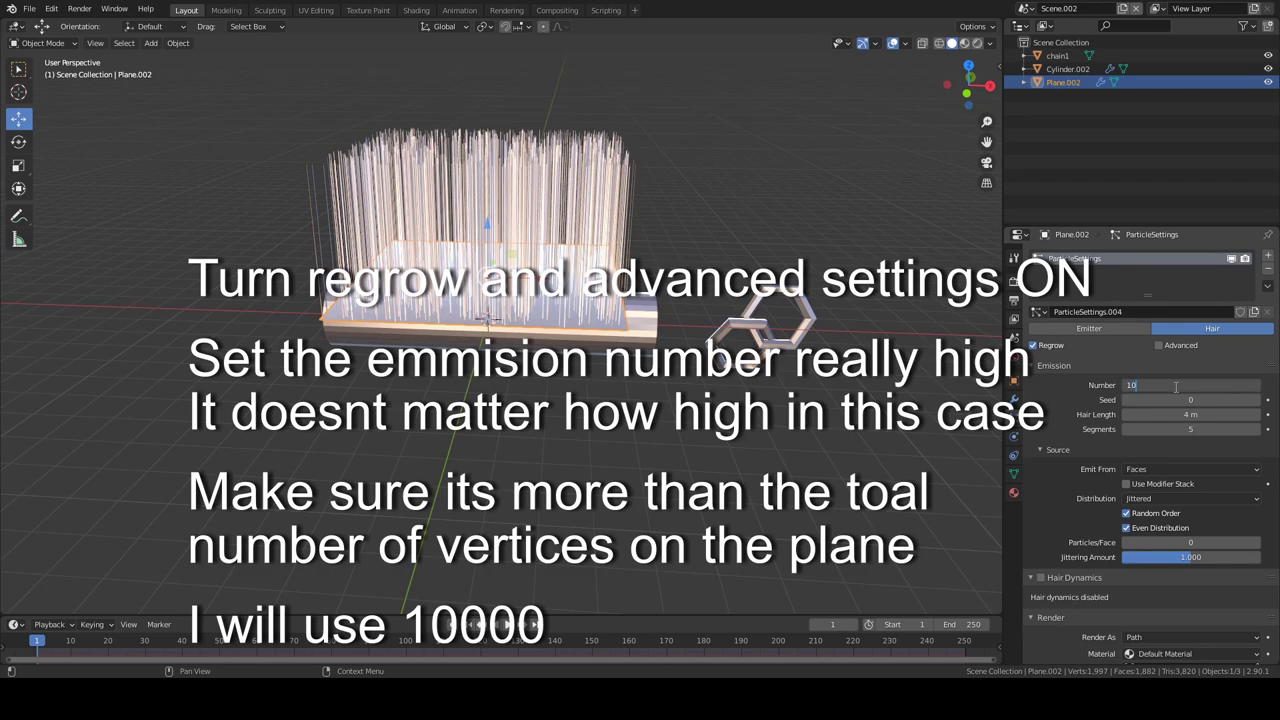
pyautogui.write('000')
pyautogui.press('Return')
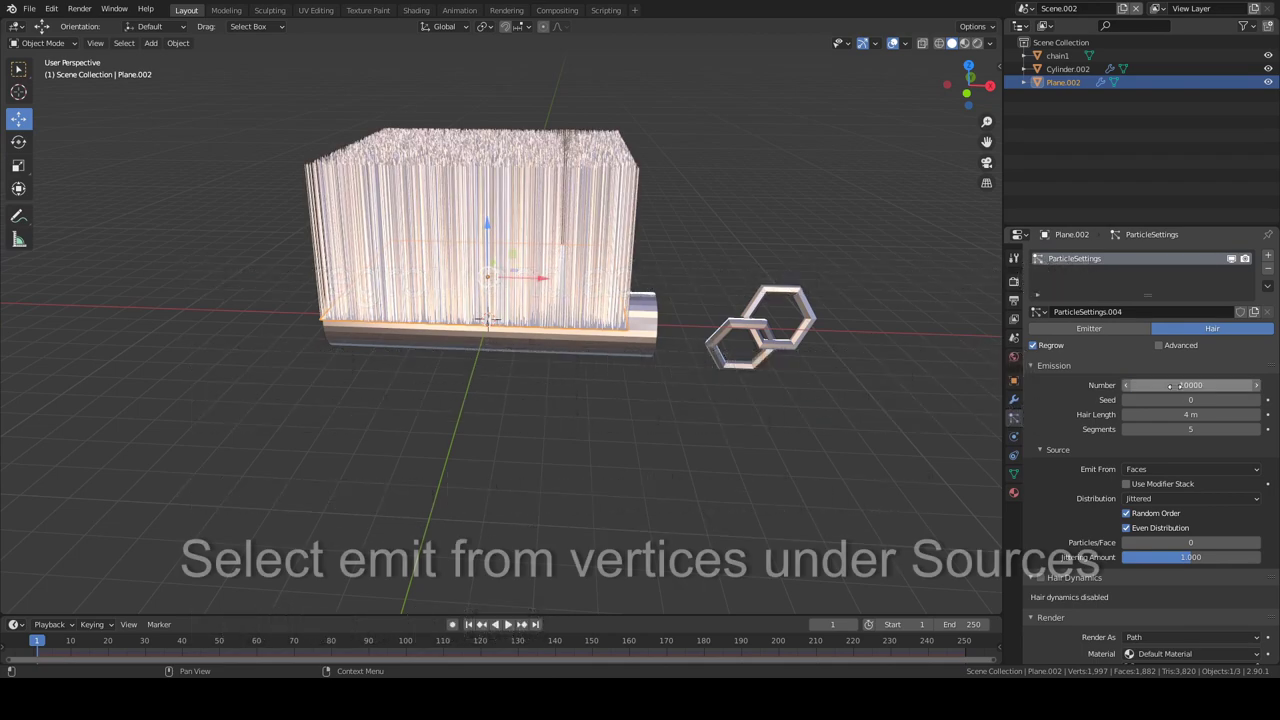
pyautogui.click(1147, 470)
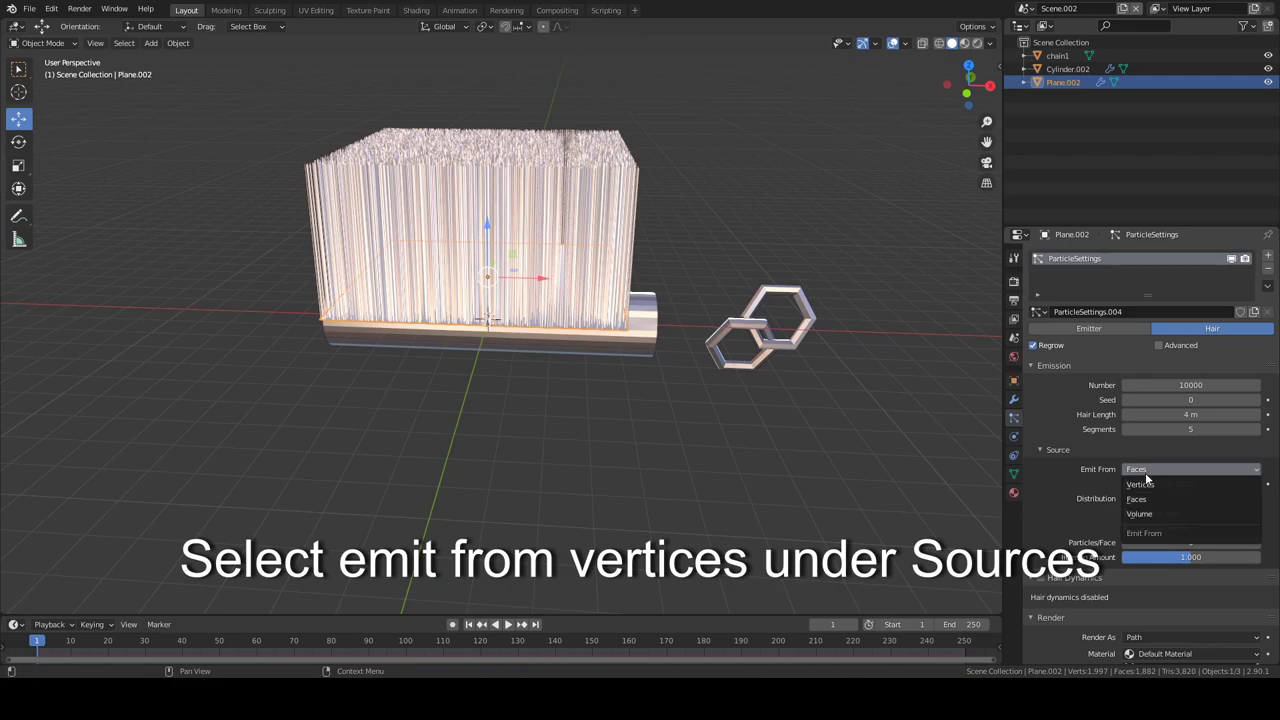
pyautogui.click(1150, 485)
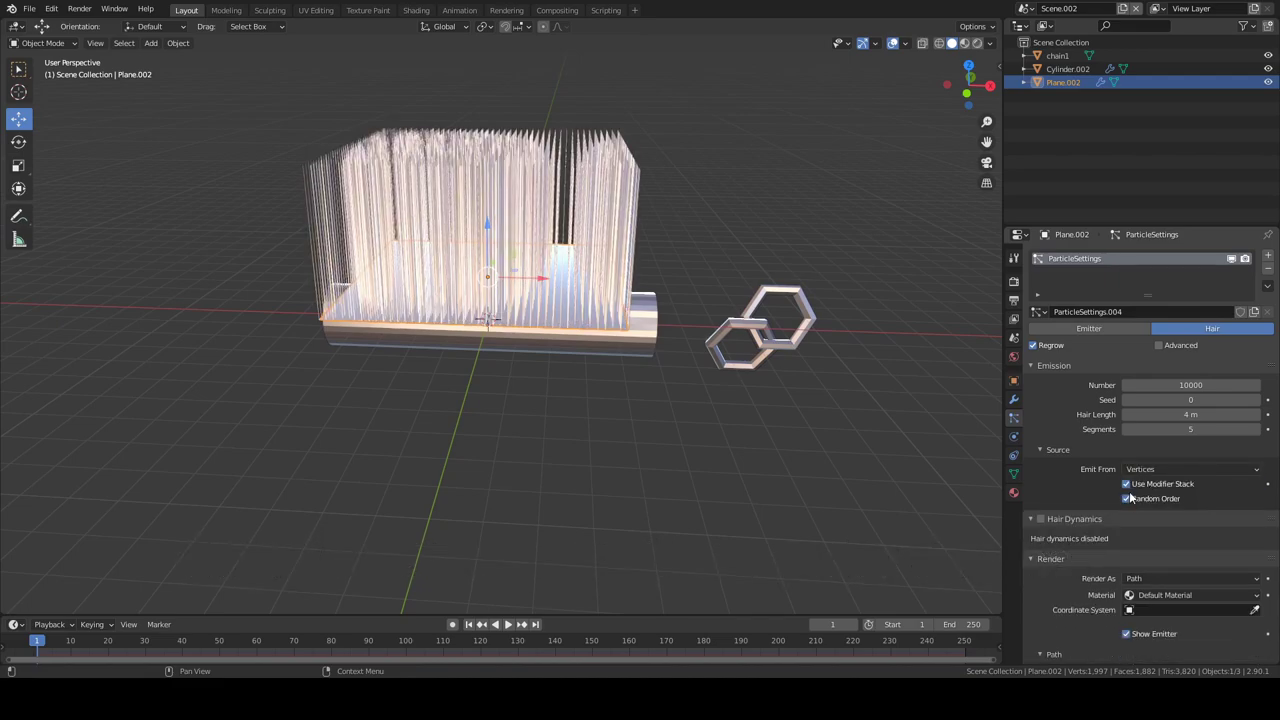
# Turn off Random Order and render particles as chain1 instances with Object Rotation
pyautogui.scroll(-3, 1130, 488)
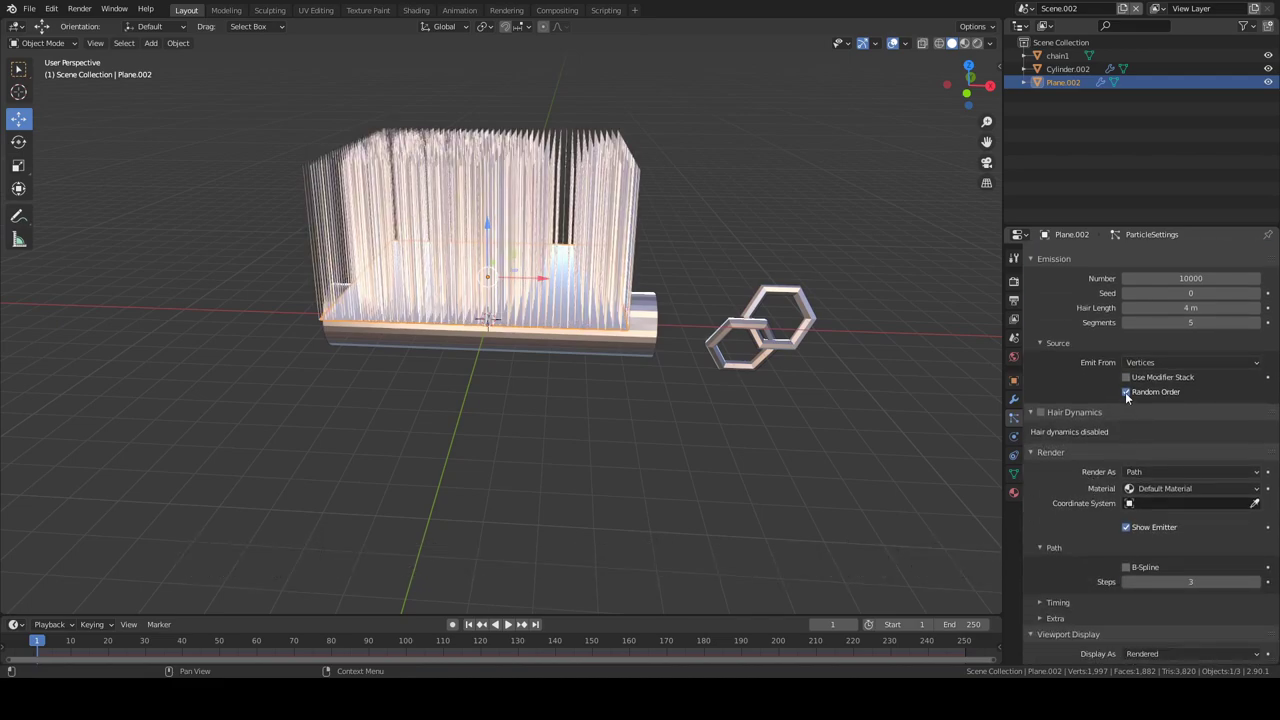
pyautogui.click(1125, 392)
pyautogui.scroll(-3, 1070, 454)
pyautogui.click(1130, 393)
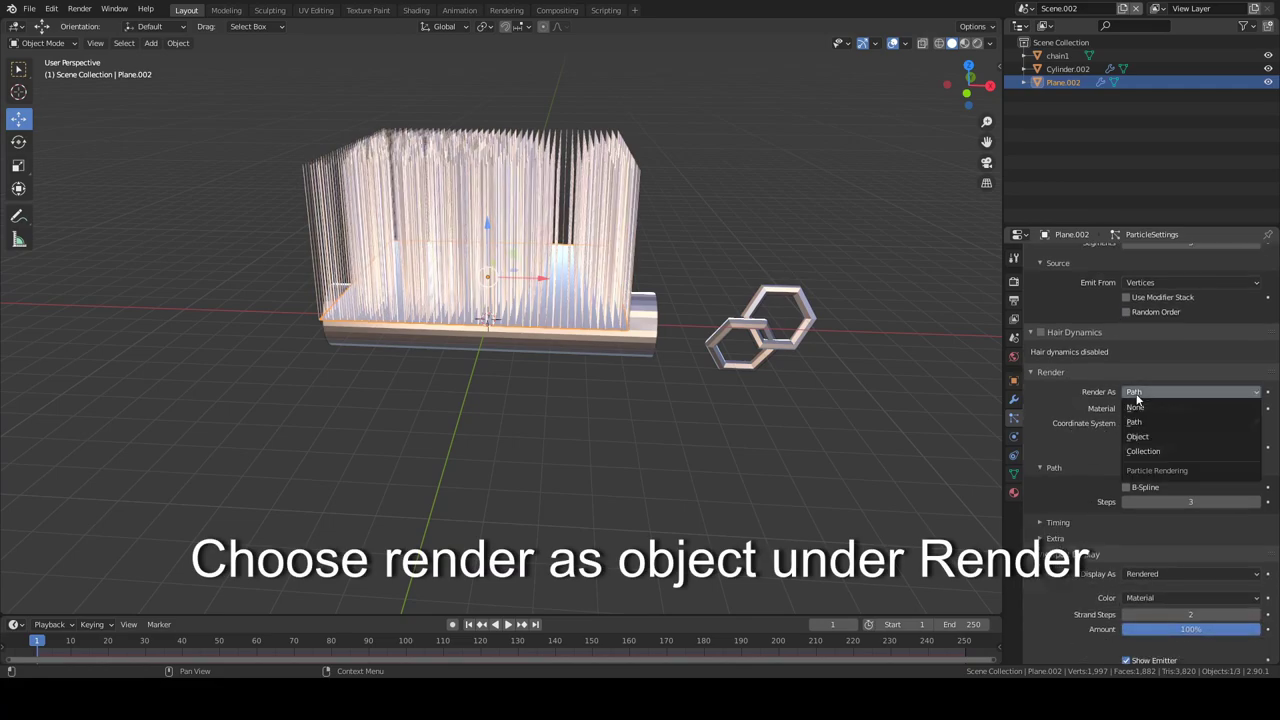
pyautogui.click(1137, 436)
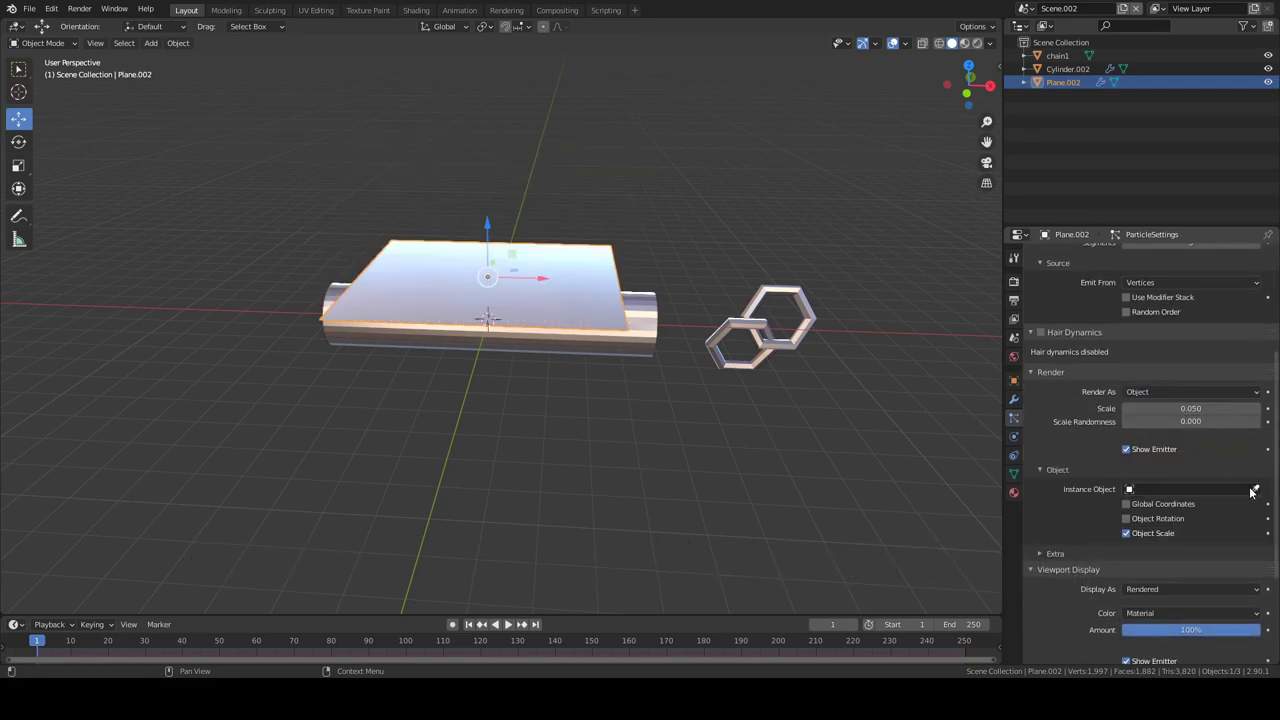
pyautogui.click(1128, 519)
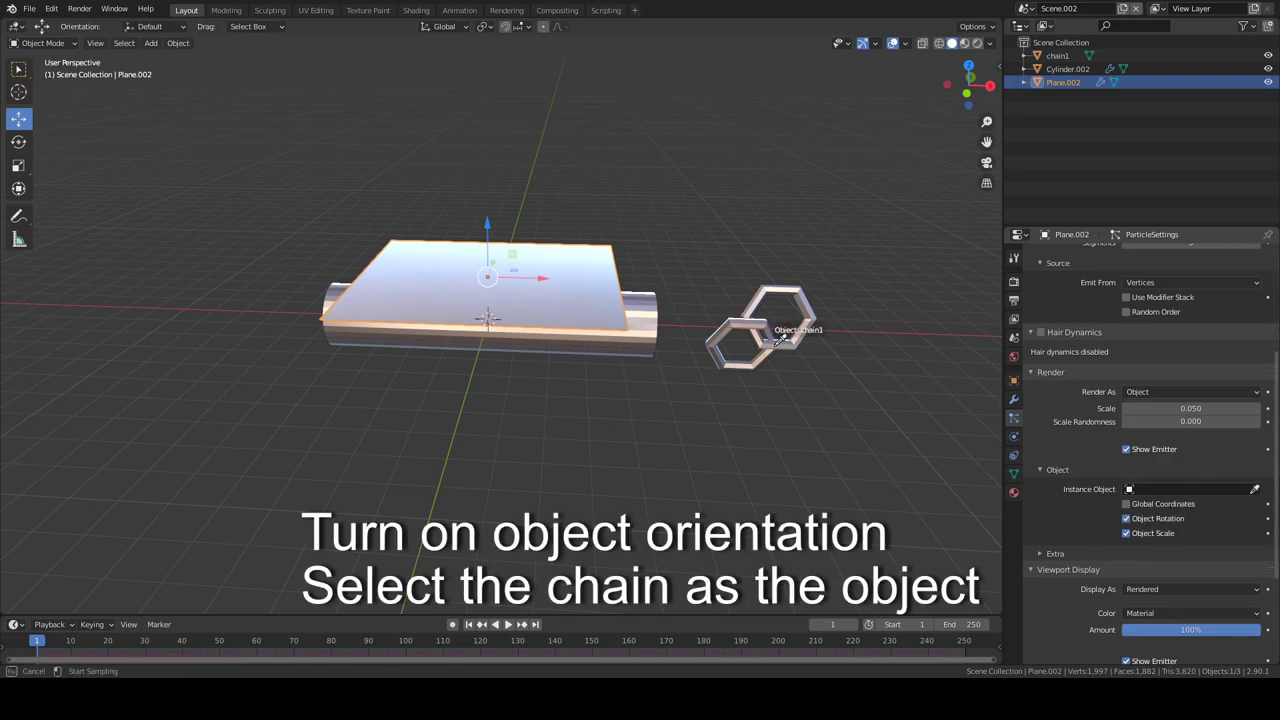
pyautogui.click(778, 342)
pyautogui.scroll(5, 745, 404)
# Enable Advanced particle Rotation with Normal as the orientation axis and inspect the plate
pyautogui.scroll(-3, 745, 404)
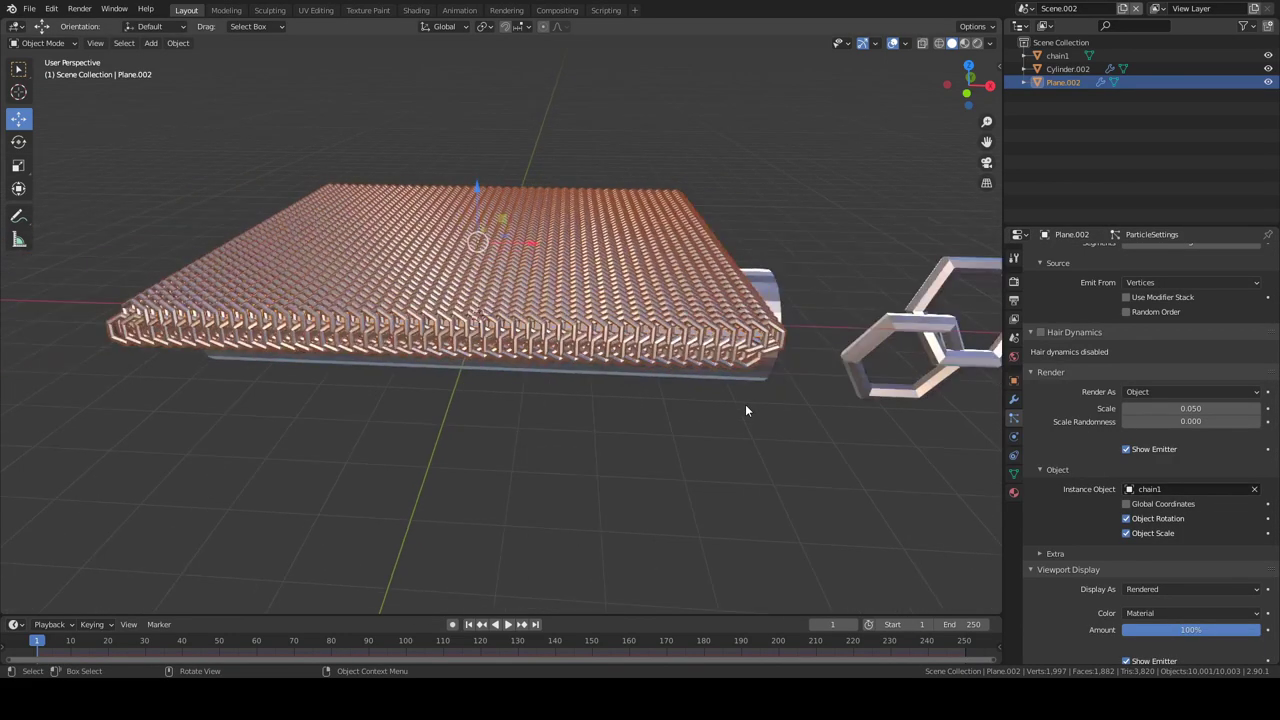
pyautogui.scroll(-2, 1067, 524)
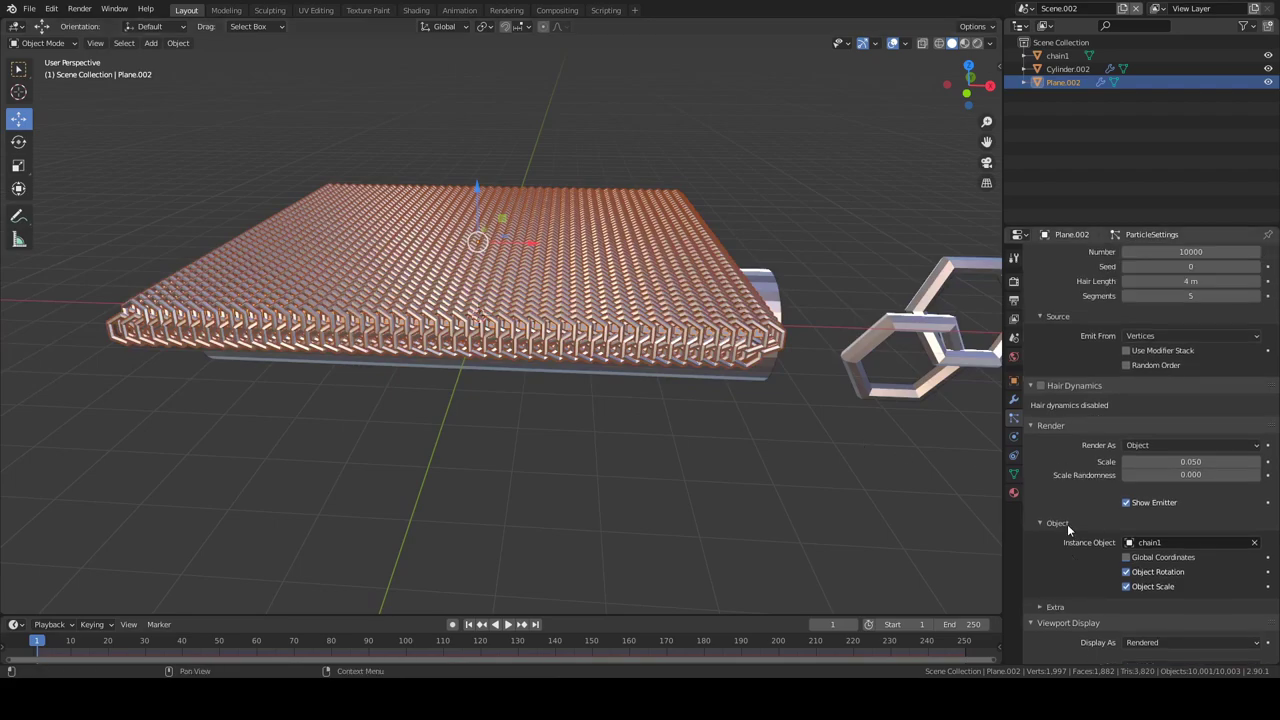
pyautogui.scroll(-3, 1067, 524)
pyautogui.scroll(5, 1054, 524)
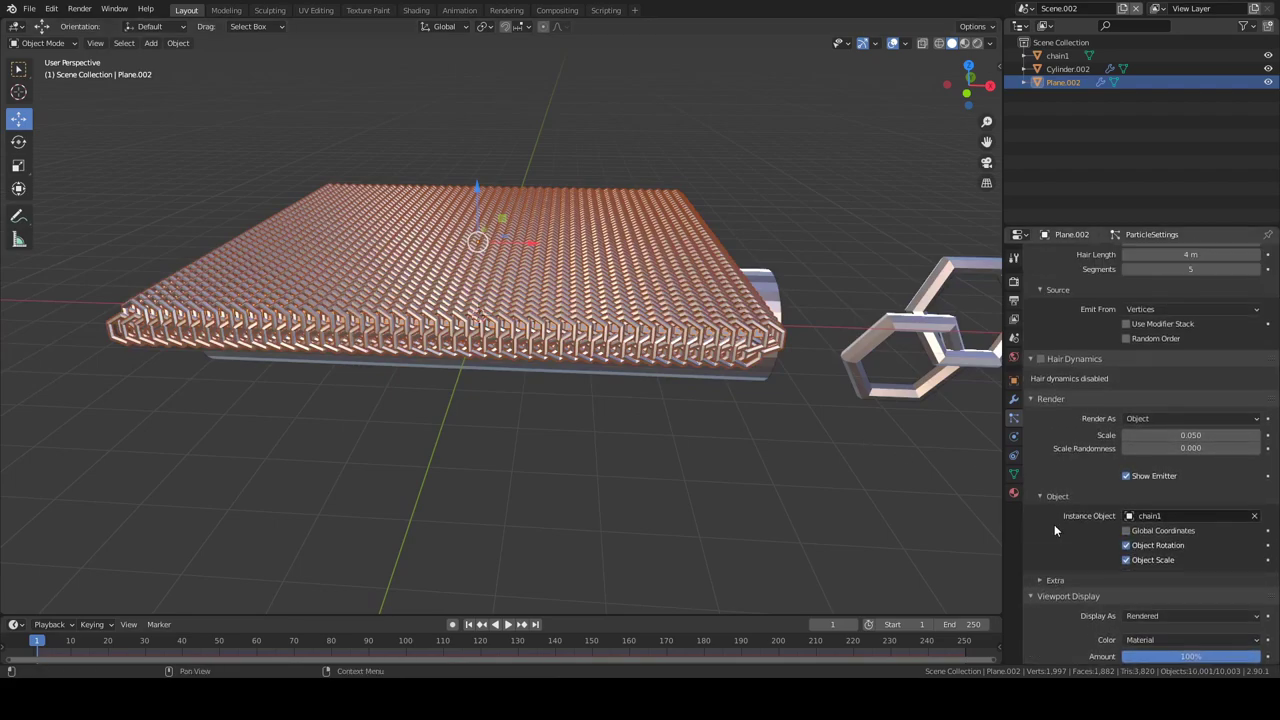
pyautogui.scroll(4, 1054, 524)
pyautogui.click(1166, 318)
pyautogui.scroll(-4, 1084, 500)
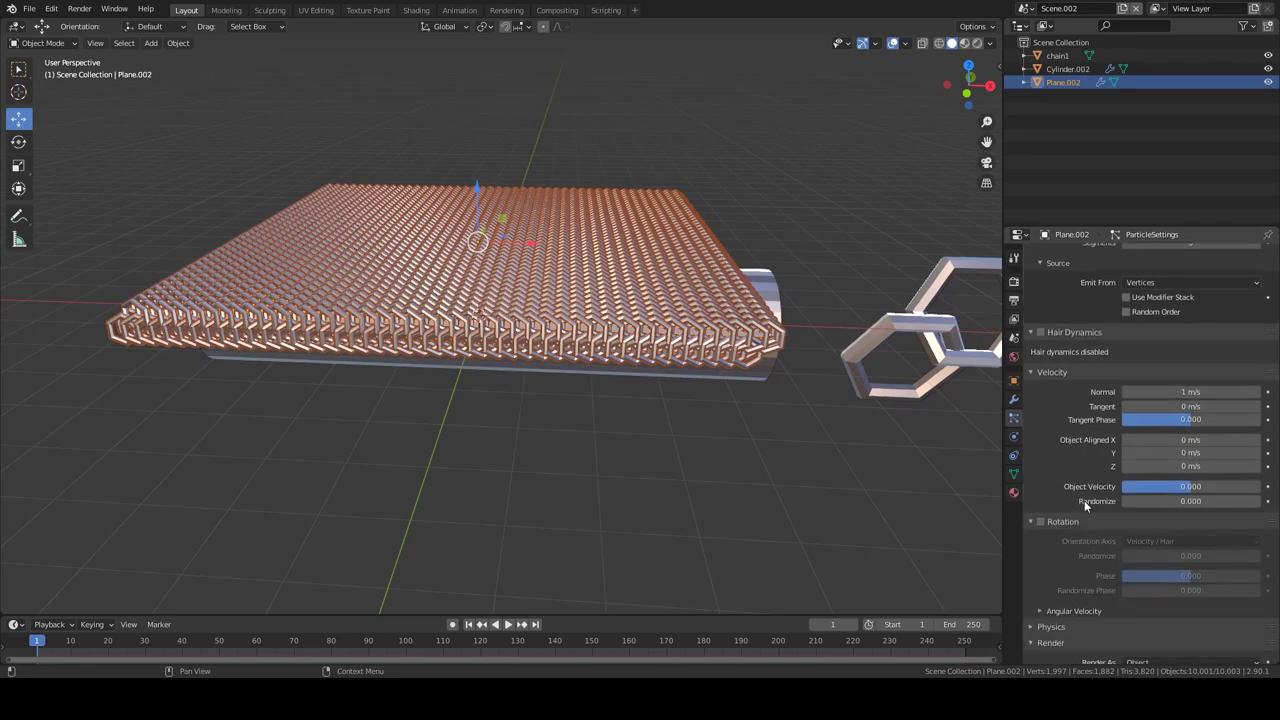
pyautogui.scroll(-3, 1084, 500)
pyautogui.click(1041, 468)
pyautogui.click(1147, 489)
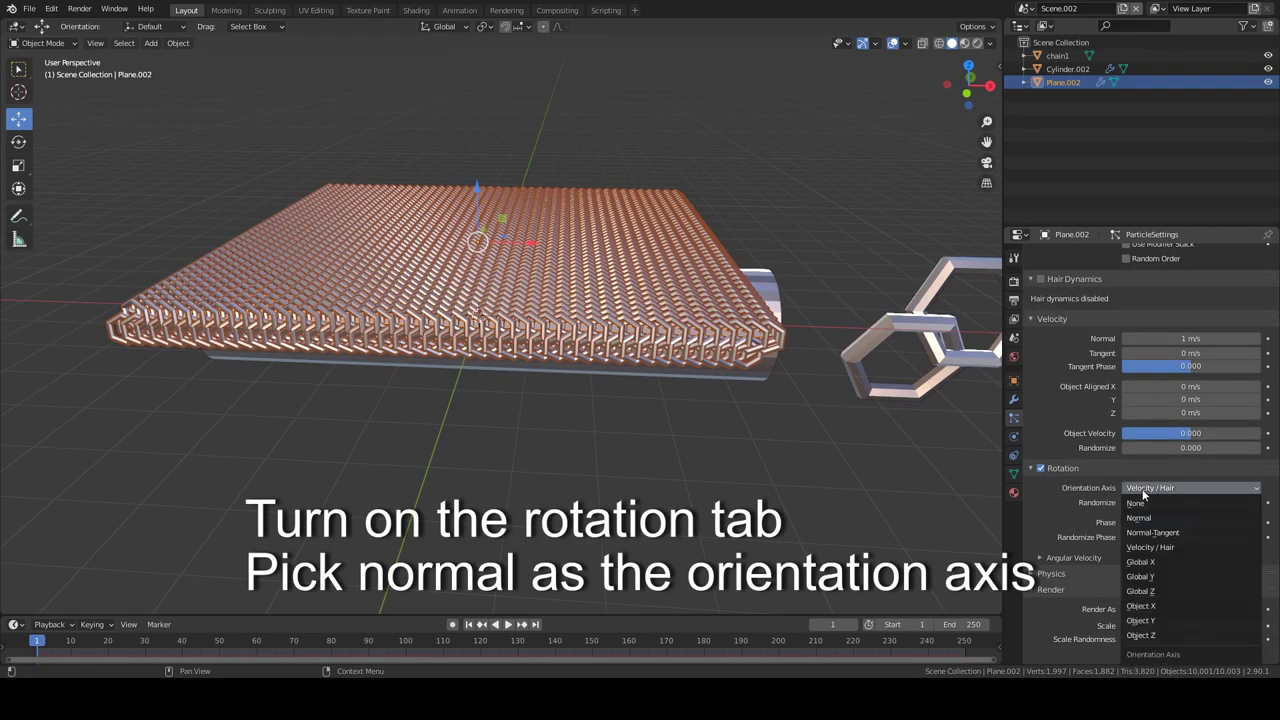
pyautogui.click(1143, 518)
pyautogui.click(1141, 488)
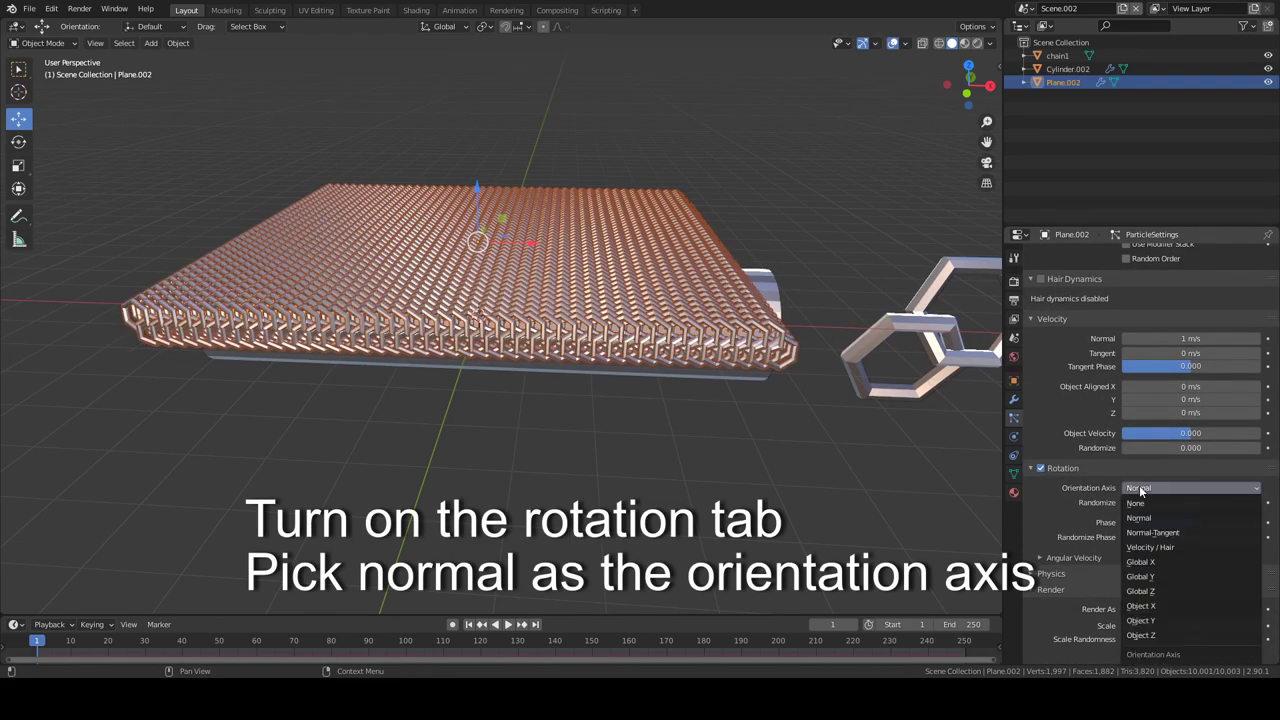
pyautogui.click(1139, 487)
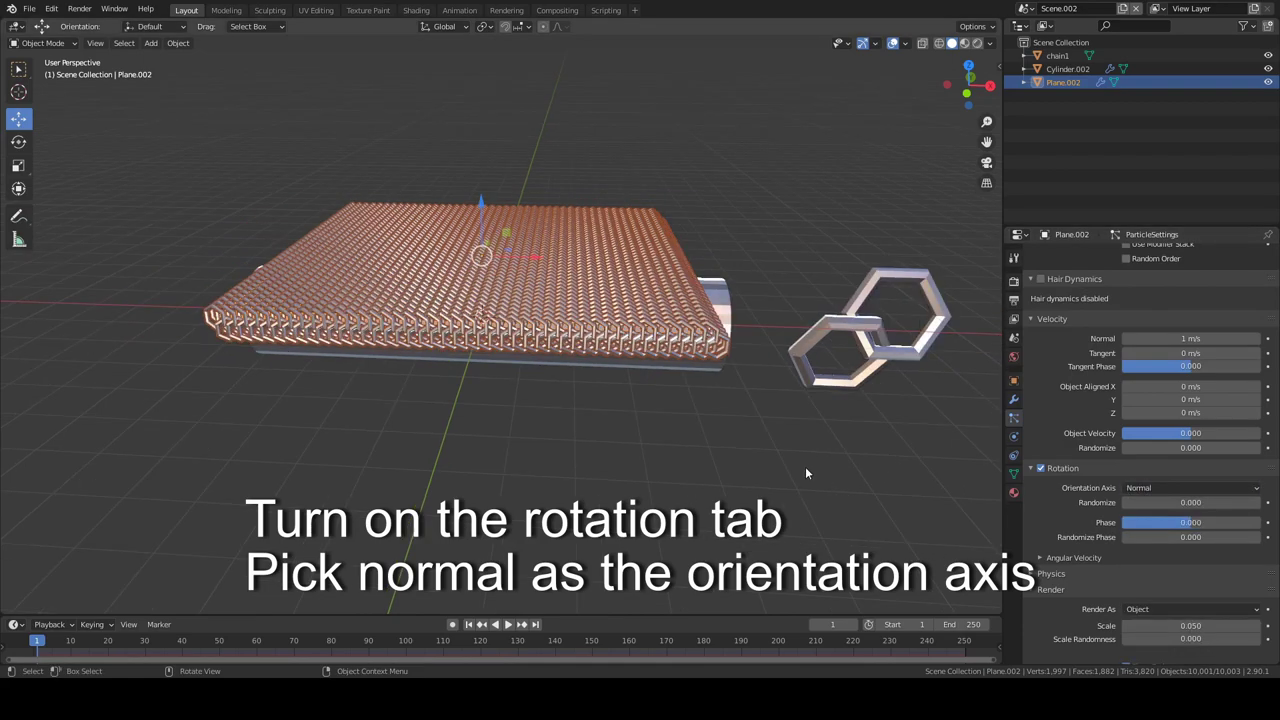
pyautogui.moveTo(832, 444); pyautogui.dragTo(870, 416, button='middle')
# Rotate the chain1 link exactly 90° about the Z axis
pyautogui.click(868, 343)
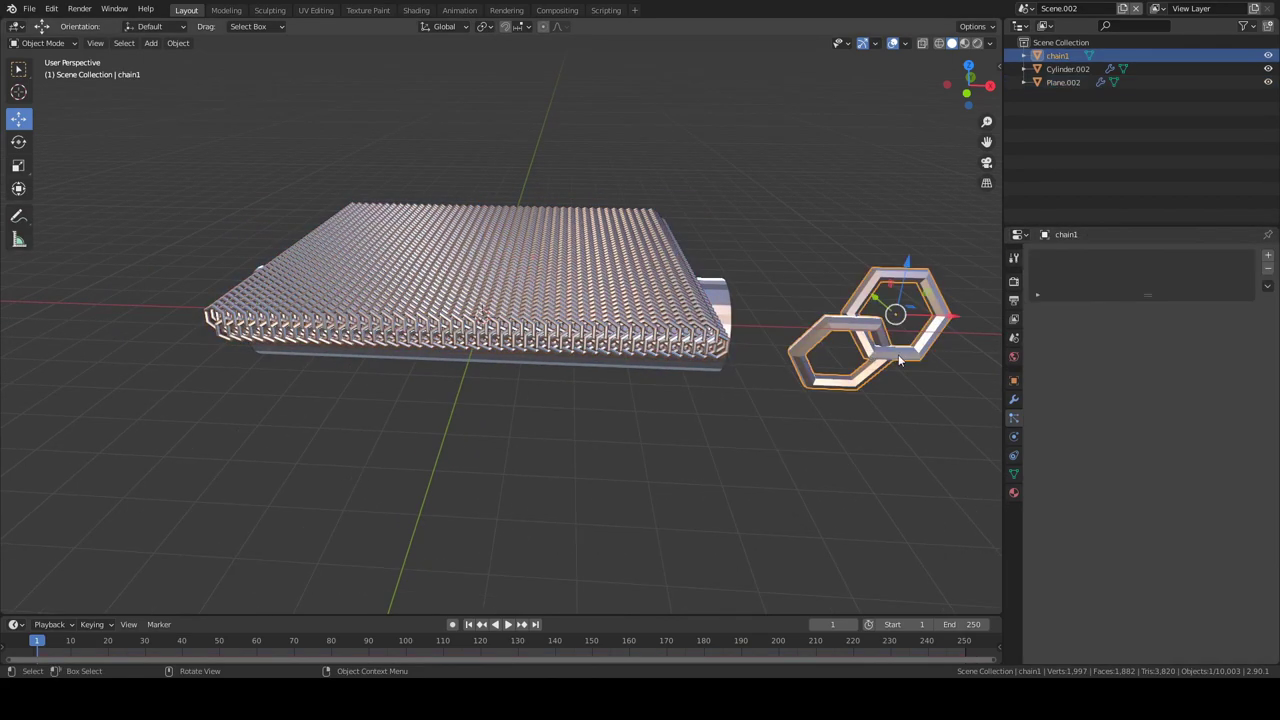
pyautogui.click(21, 144)
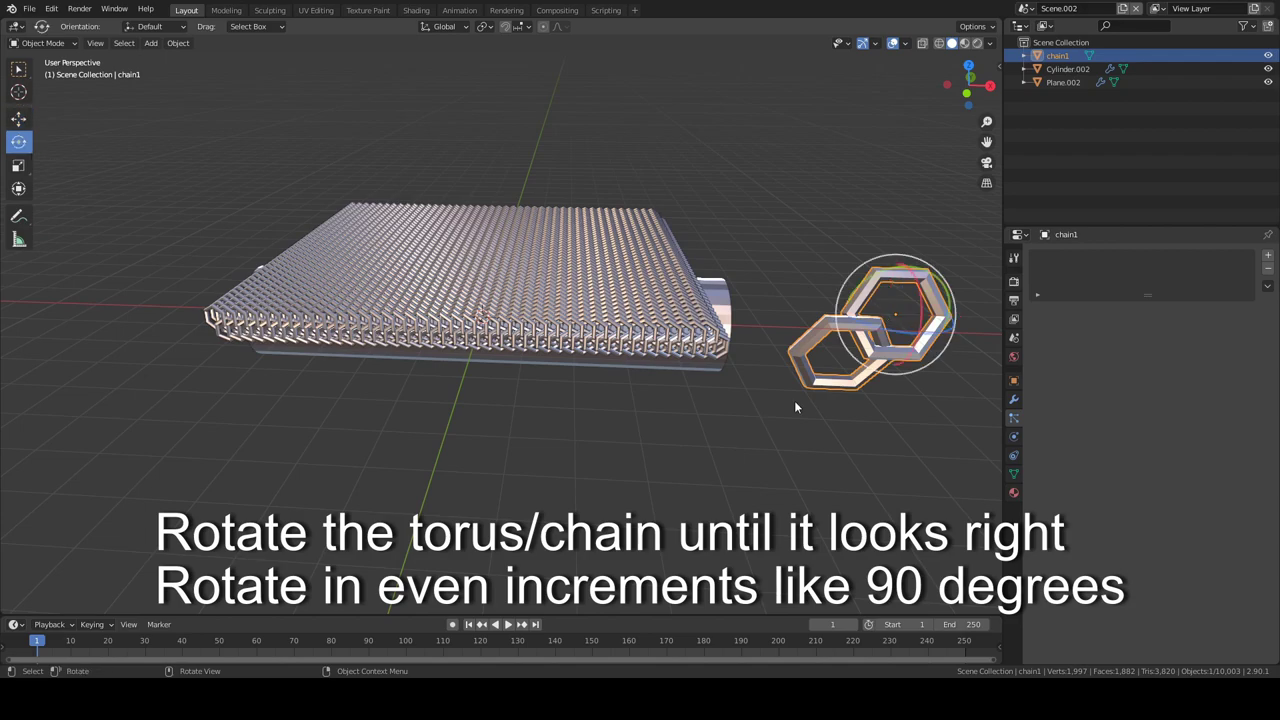
pyautogui.moveTo(920, 335)
pyautogui.mouseDown()
pyautogui.moveTo(897, 258)
pyautogui.moveTo(743, 325)
pyautogui.moveTo(763, 337)
pyautogui.mouseUp()
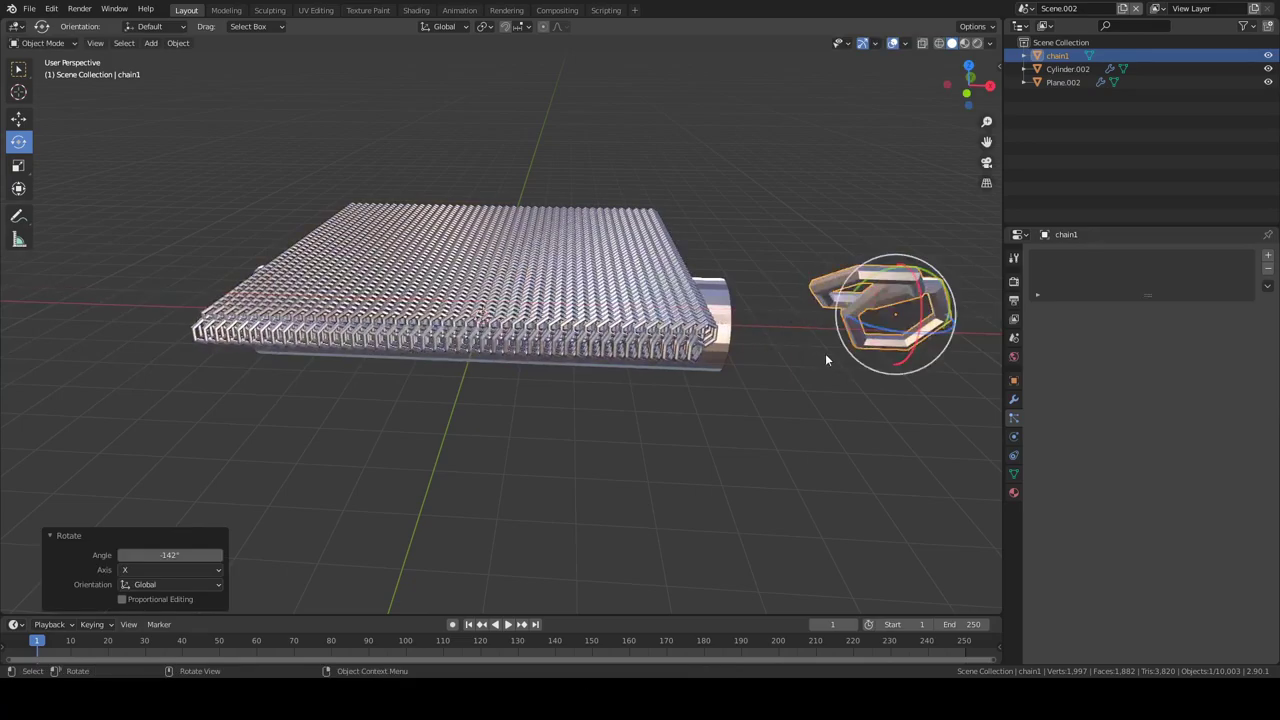
pyautogui.hotkey('ctrl', 'z')
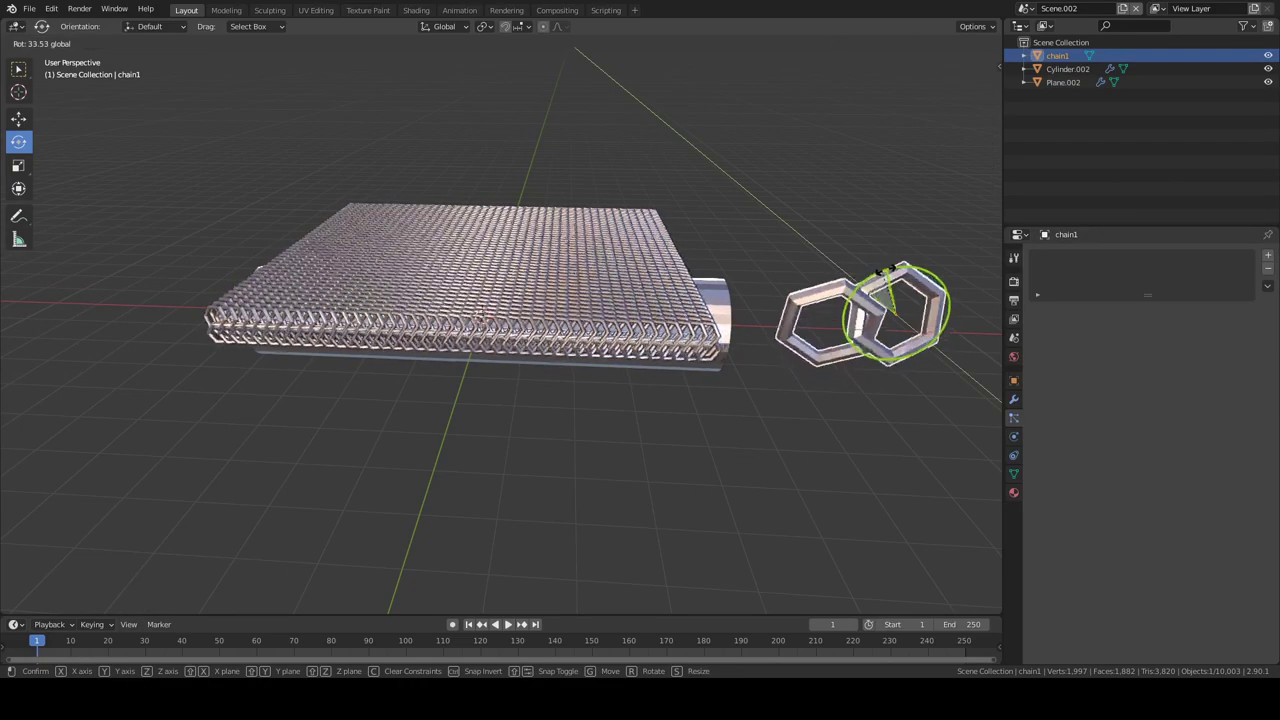
pyautogui.moveTo(860, 291); pyautogui.dragTo(37, 278)
pyautogui.hotkey('ctrl', 'z')
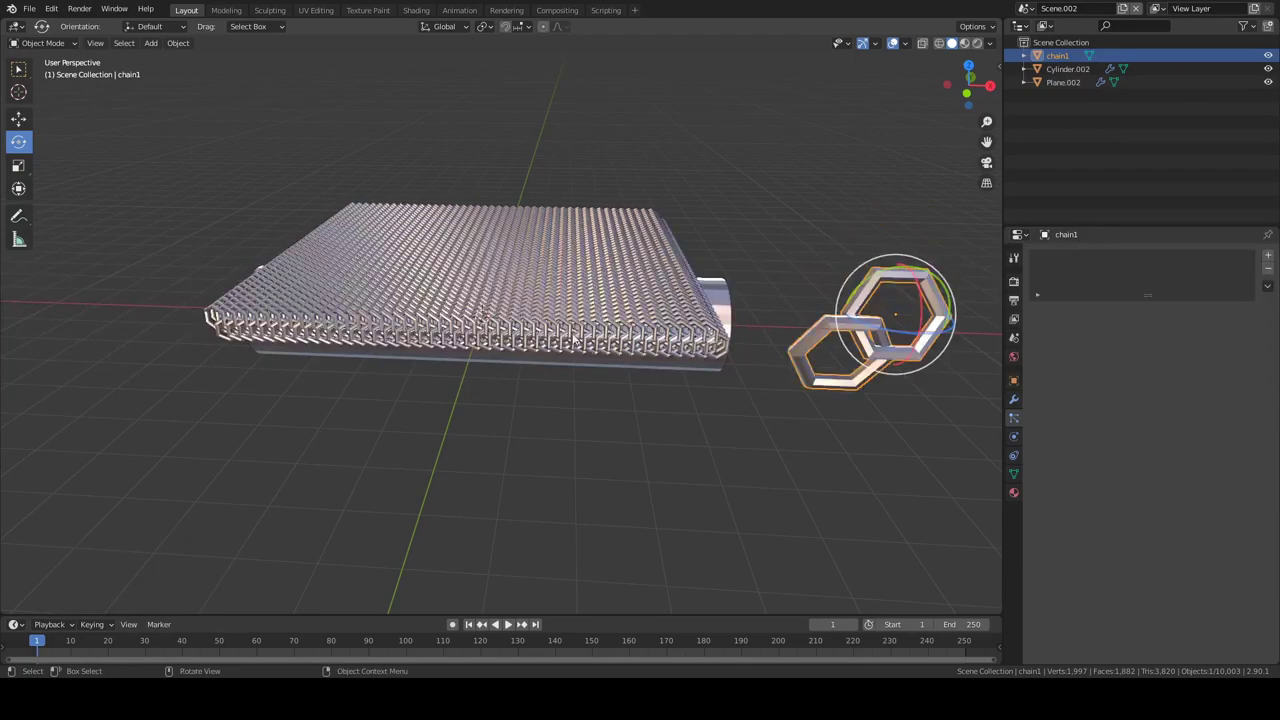
pyautogui.moveTo(903, 331); pyautogui.dragTo(100, 312)
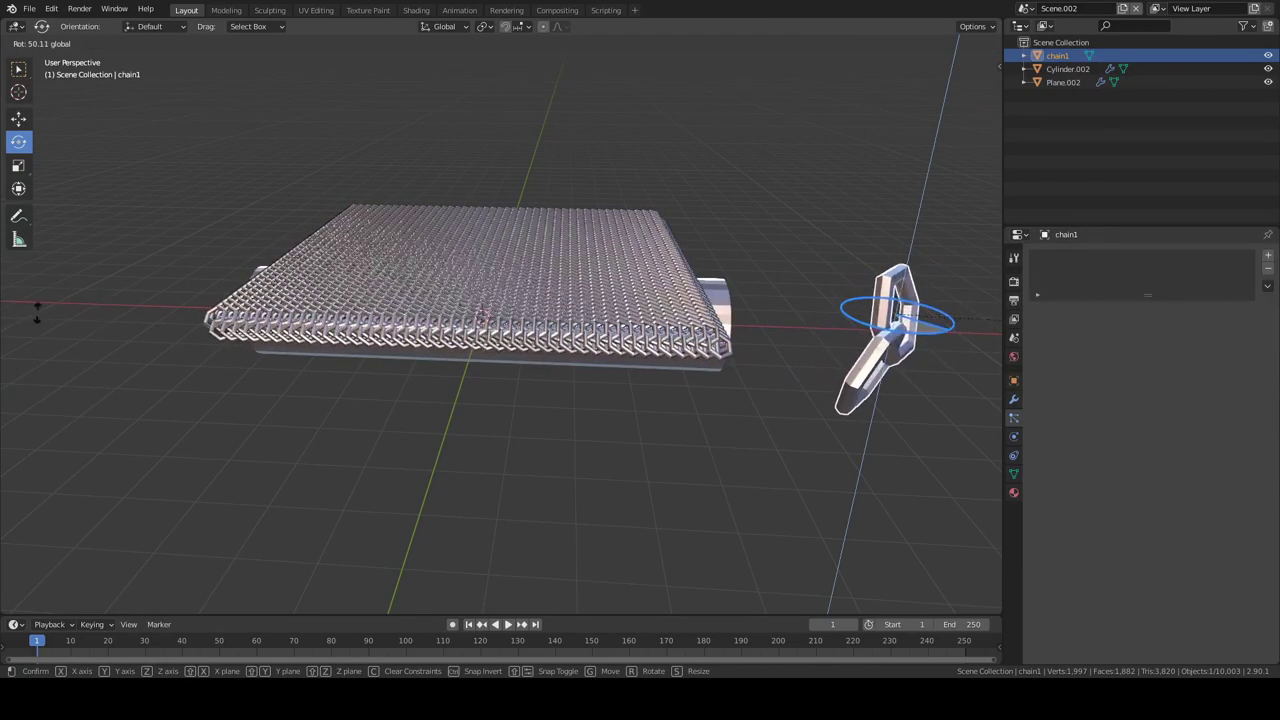
pyautogui.moveTo(100, 312); pyautogui.dragTo(17, 243)
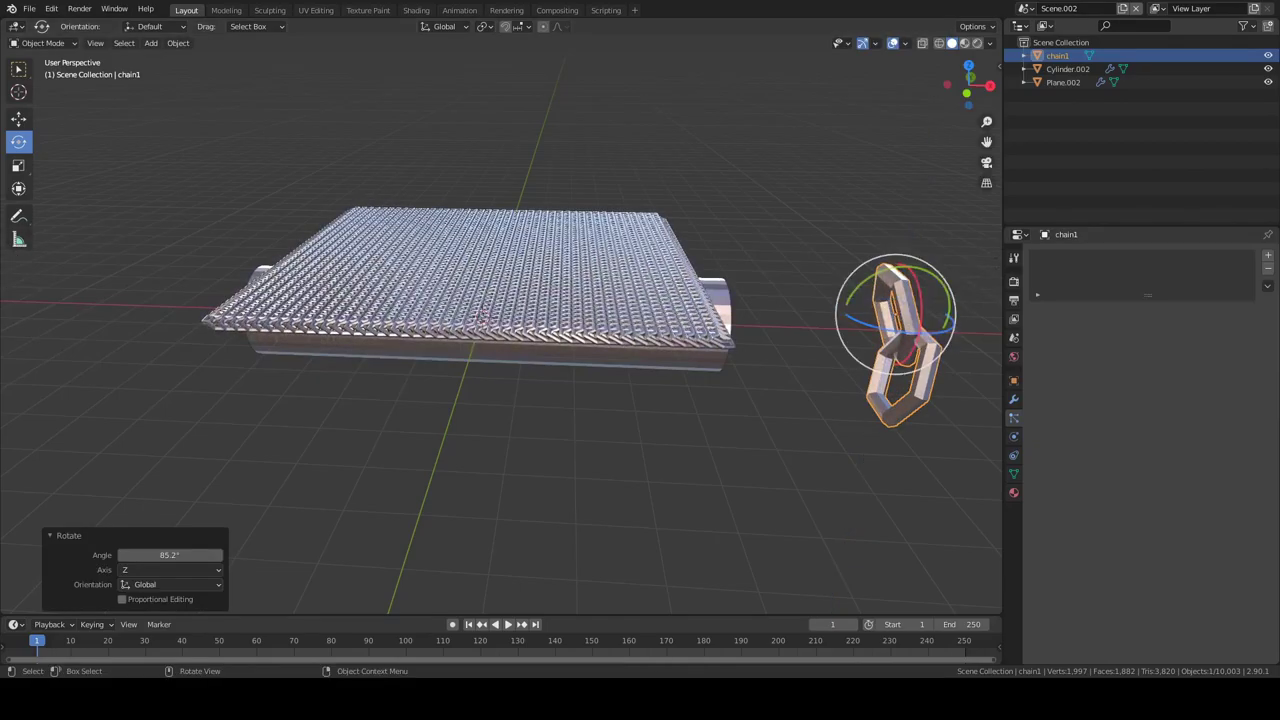
pyautogui.click(149, 555)
pyautogui.write('90')
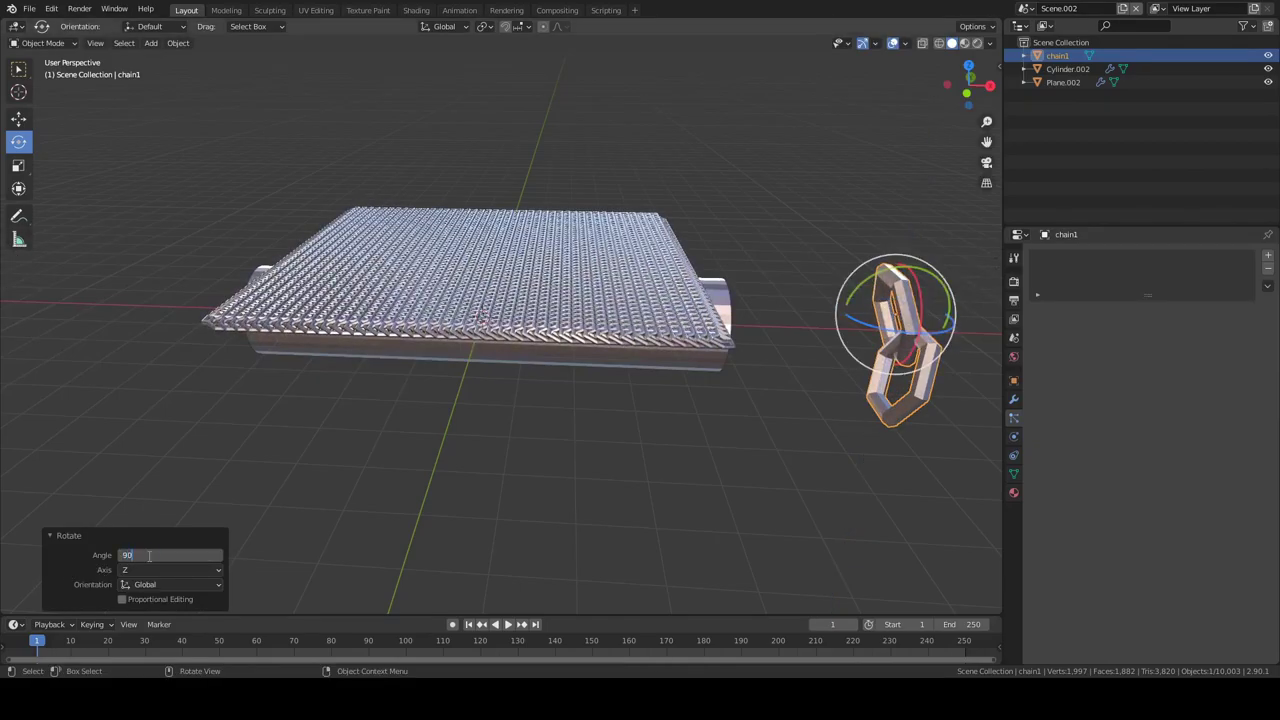
pyautogui.press('Return')
# Scale chain1 down to 0.552 to shrink the plate's links
pyautogui.moveTo(450, 330)
pyautogui.mouseDown(button='middle')
pyautogui.moveTo(567, 350)
pyautogui.moveTo(555, 285)
pyautogui.mouseUp(button='middle')
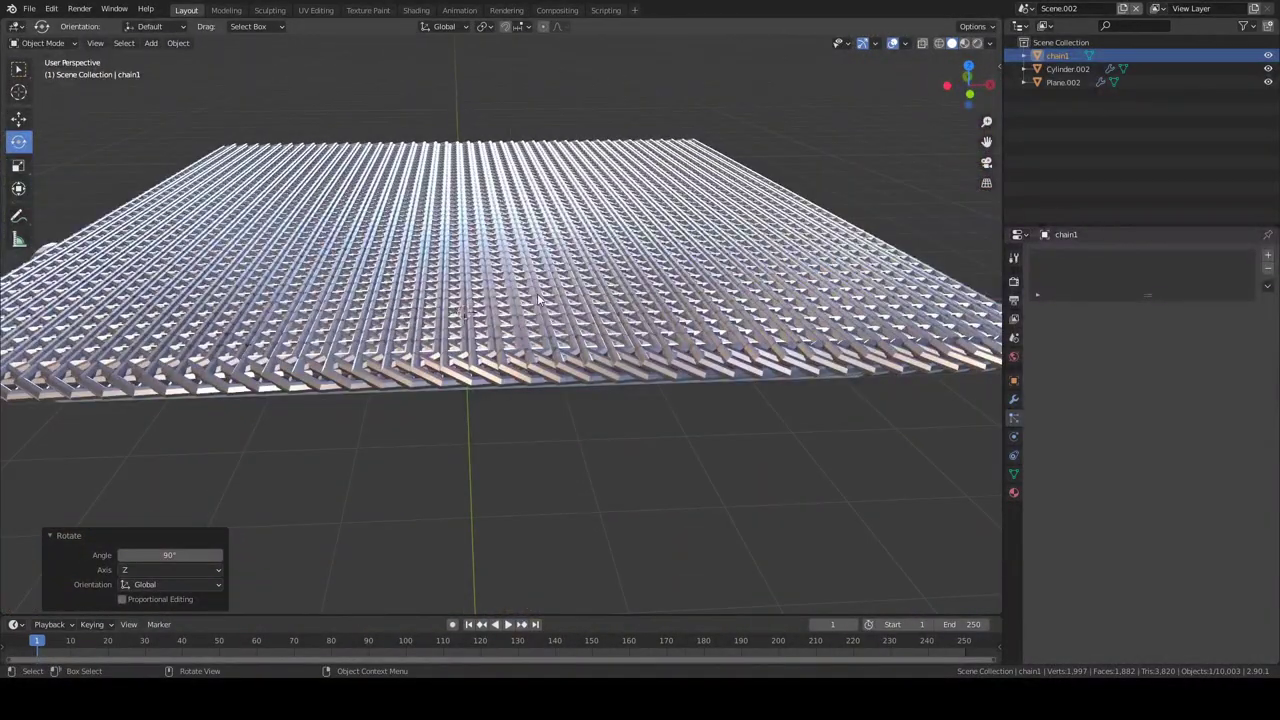
pyautogui.scroll(-4, 538, 299)
pyautogui.scroll(-2, 860, 333)
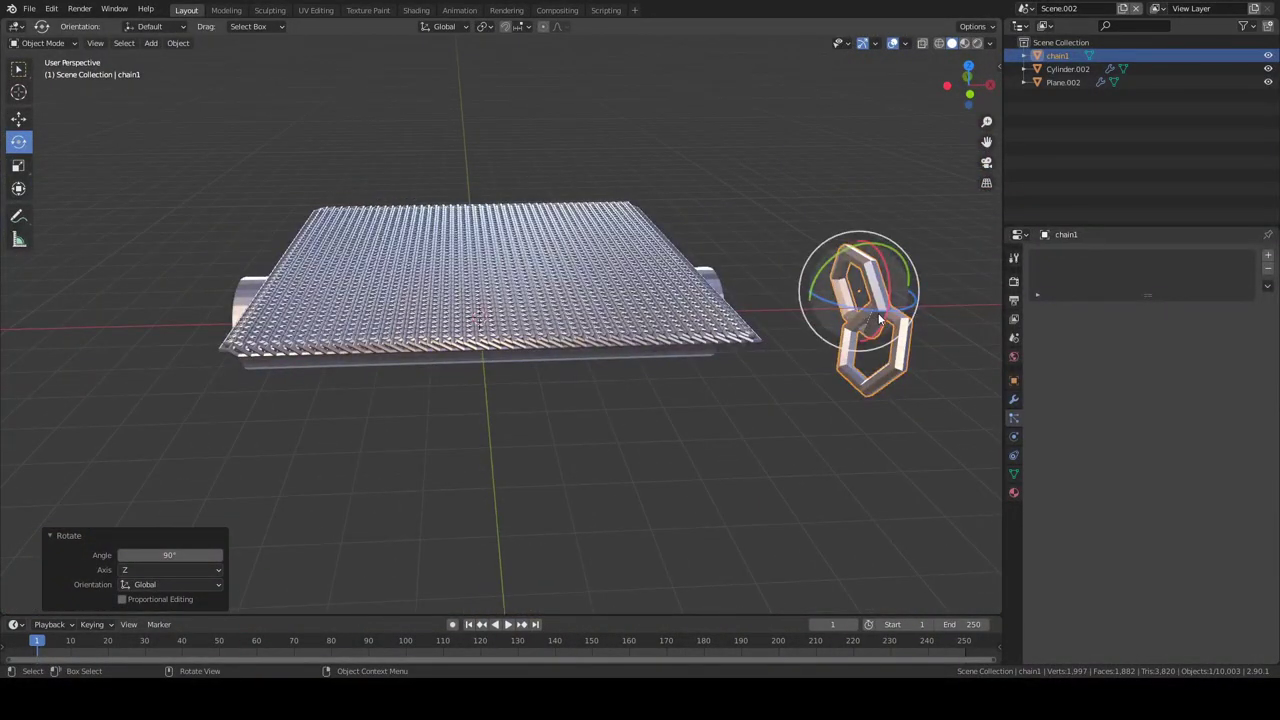
pyautogui.press('s')
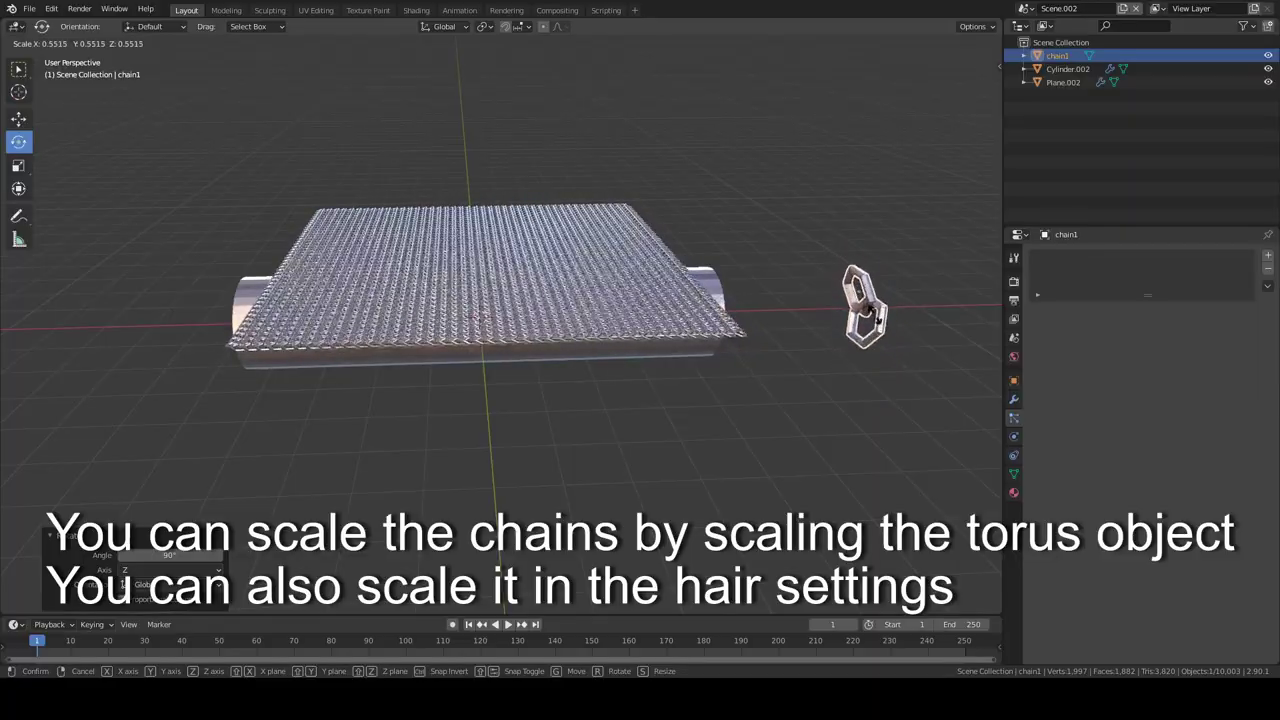
pyautogui.press('Return')
pyautogui.scroll(4, 500, 320)
pyautogui.scroll(3, 500, 320)
pyautogui.scroll(1, 500, 320)
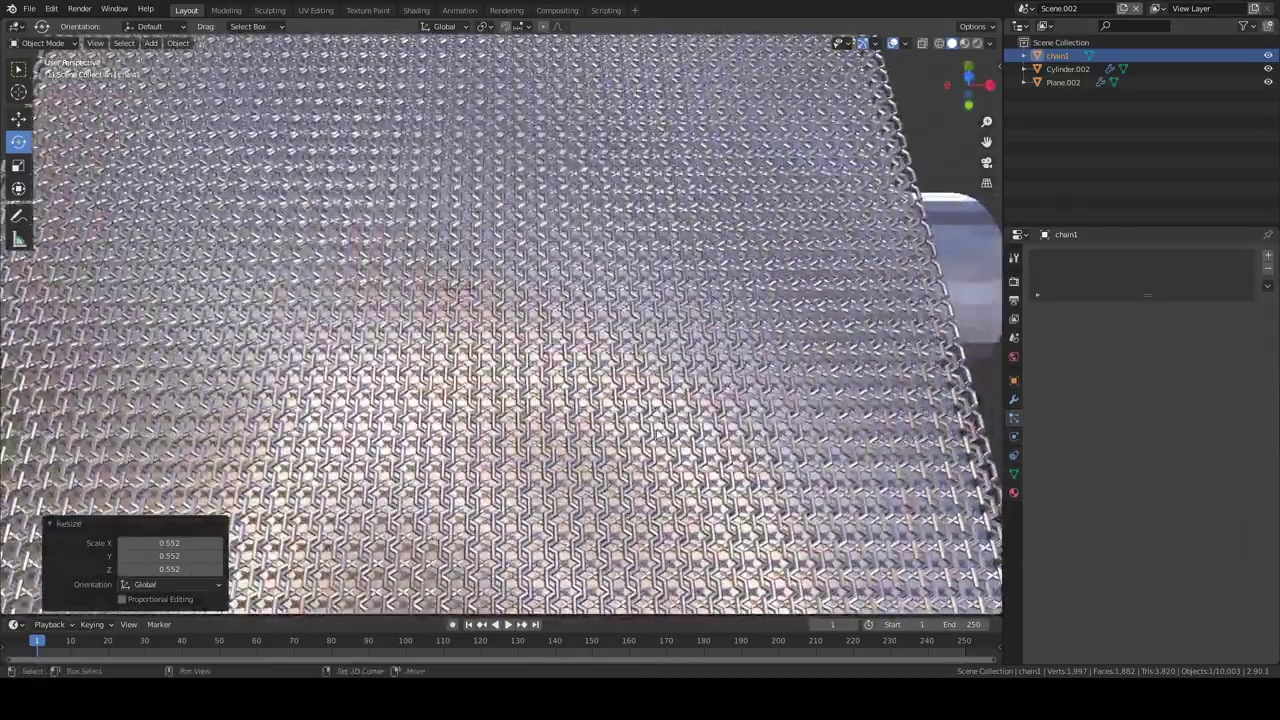
pyautogui.scroll(-3, 500, 320)
# Raise the plane's particle render scale from 0.010 to 0.050, then reselect chain1
pyautogui.click(1063, 82)
pyautogui.scroll(-1, 1140, 450)
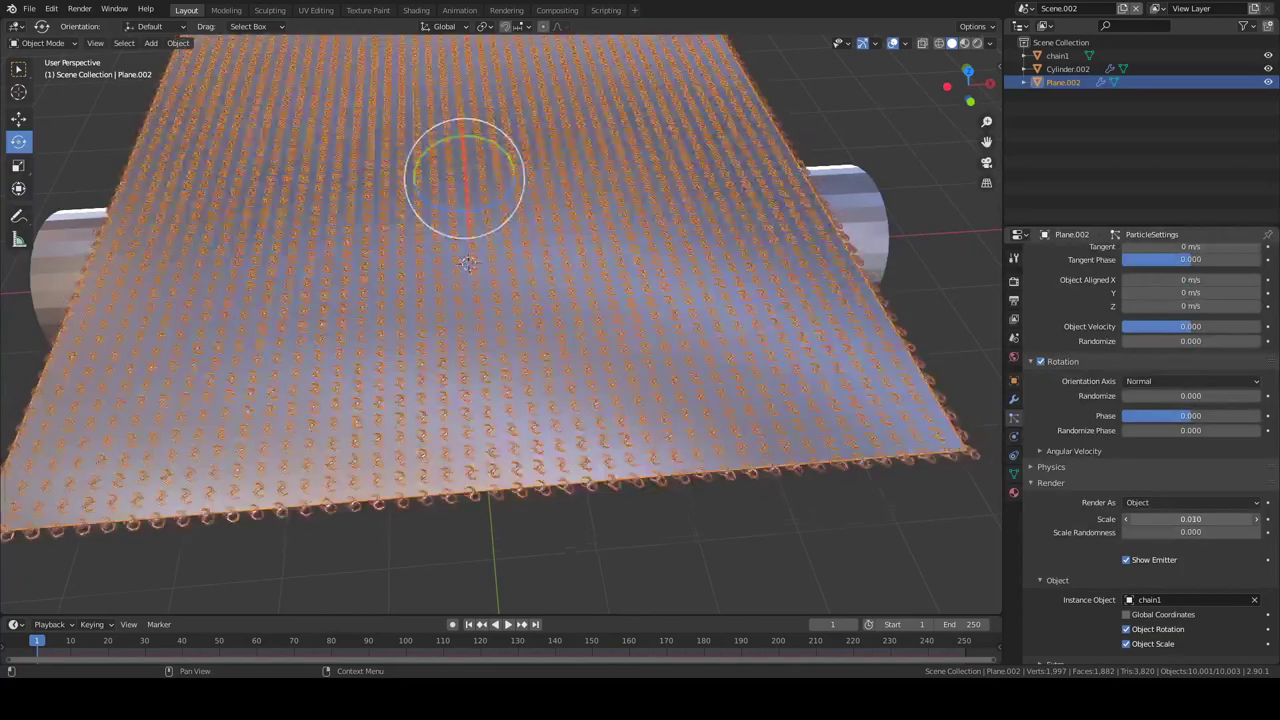
pyautogui.moveTo(1190, 519); pyautogui.dragTo(1230, 519)
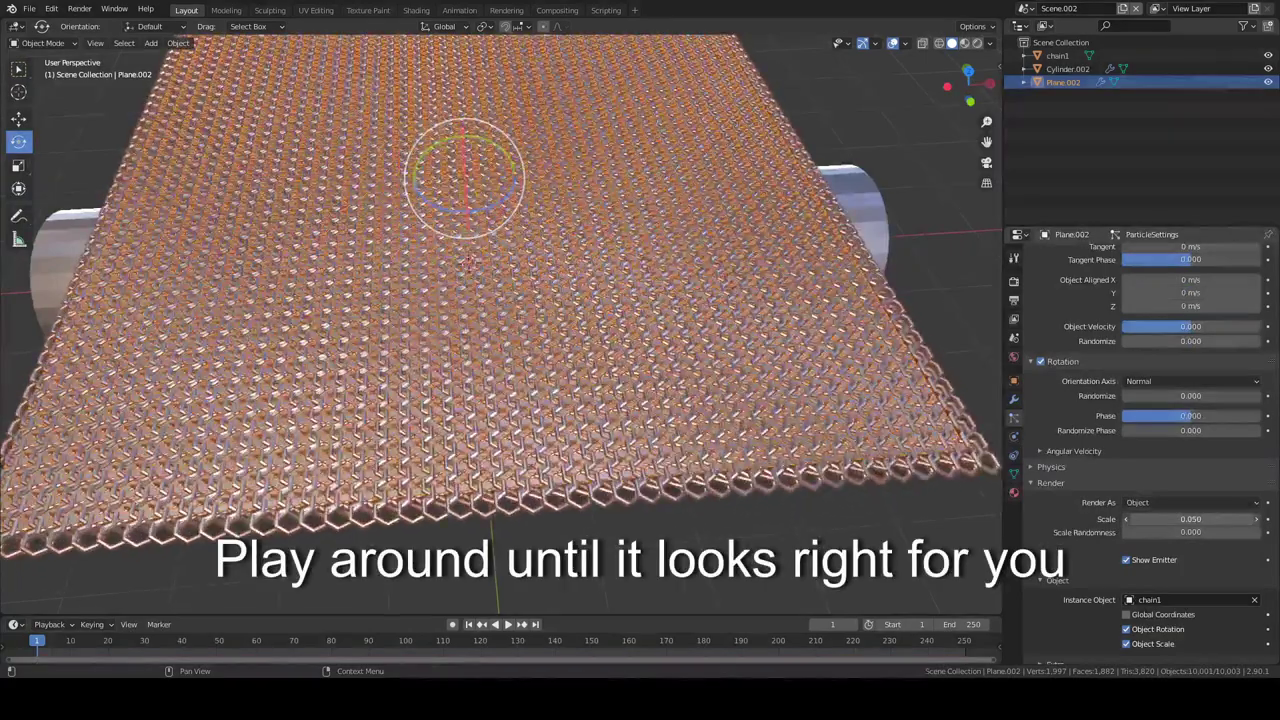
pyautogui.scroll(-3, 950, 265)
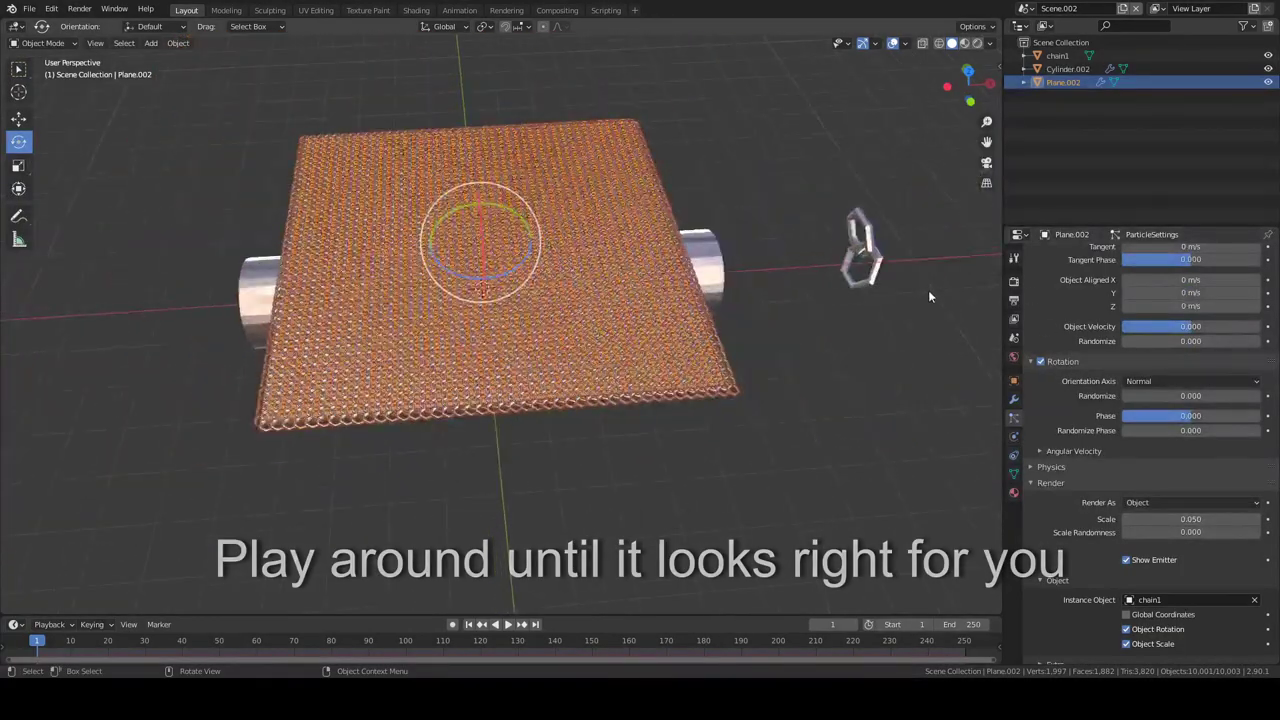
pyautogui.click(920, 258)
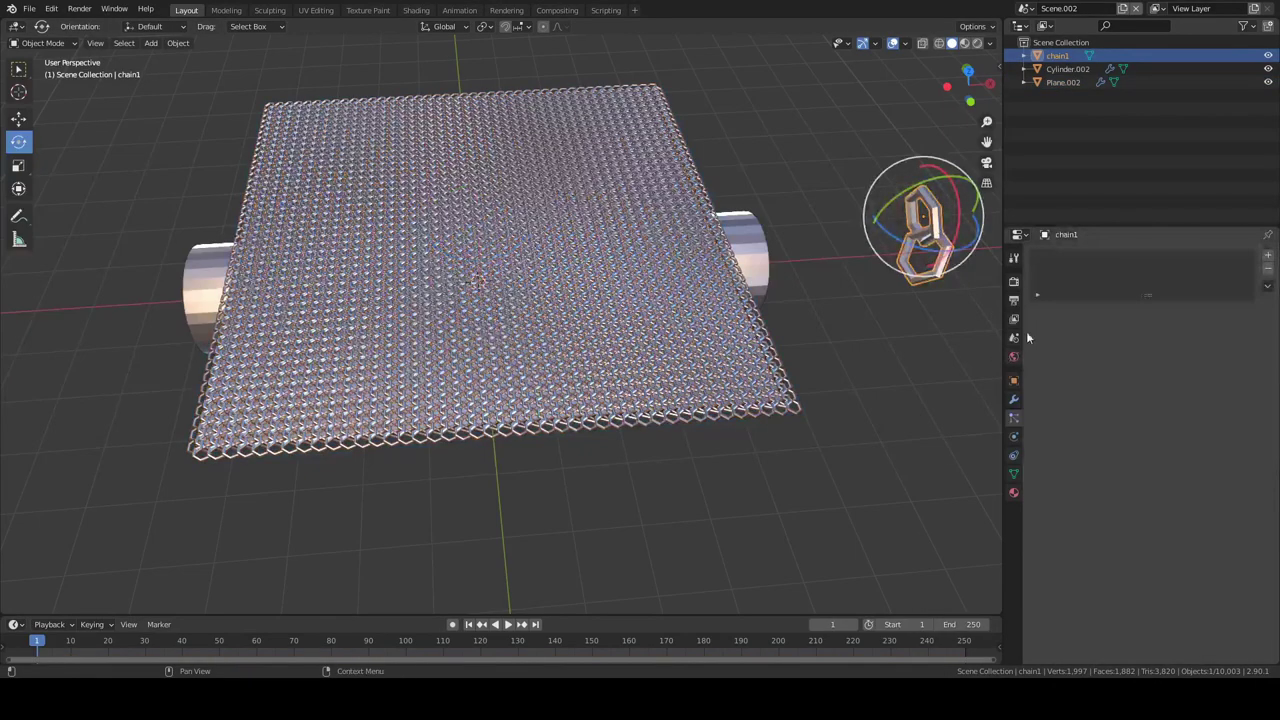
# Add a Subdivision modifier at viewport level 2 to chain1, then select the cloth plane
pyautogui.click(1015, 398)
pyautogui.click(1066, 256)
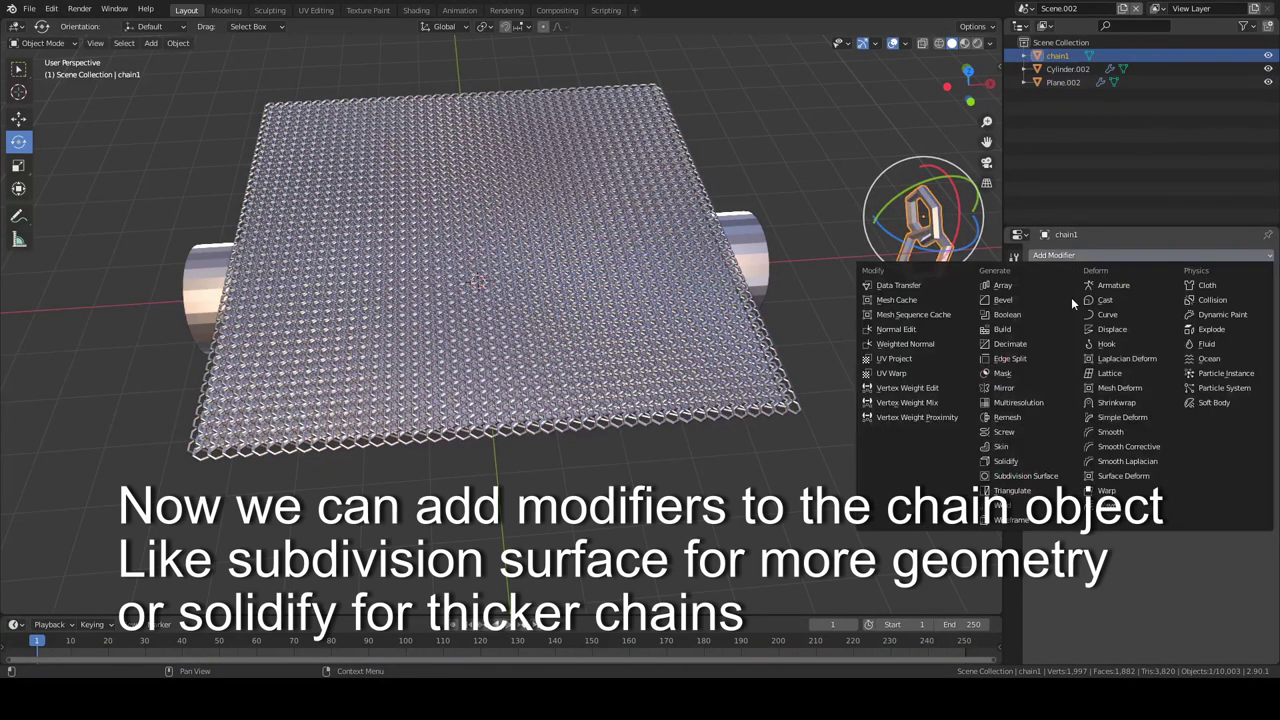
pyautogui.click(1048, 477)
pyautogui.scroll(5, 590, 380)
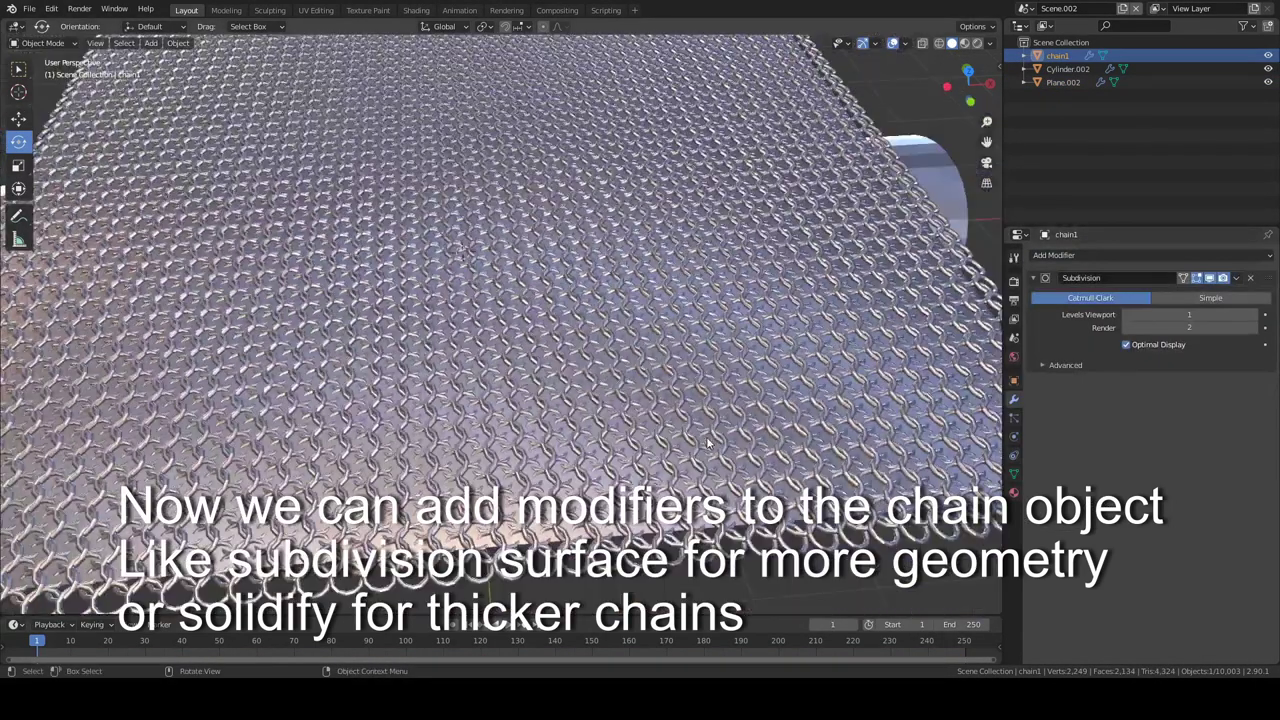
pyautogui.moveTo(590, 380); pyautogui.dragTo(727, 443, button='middle')
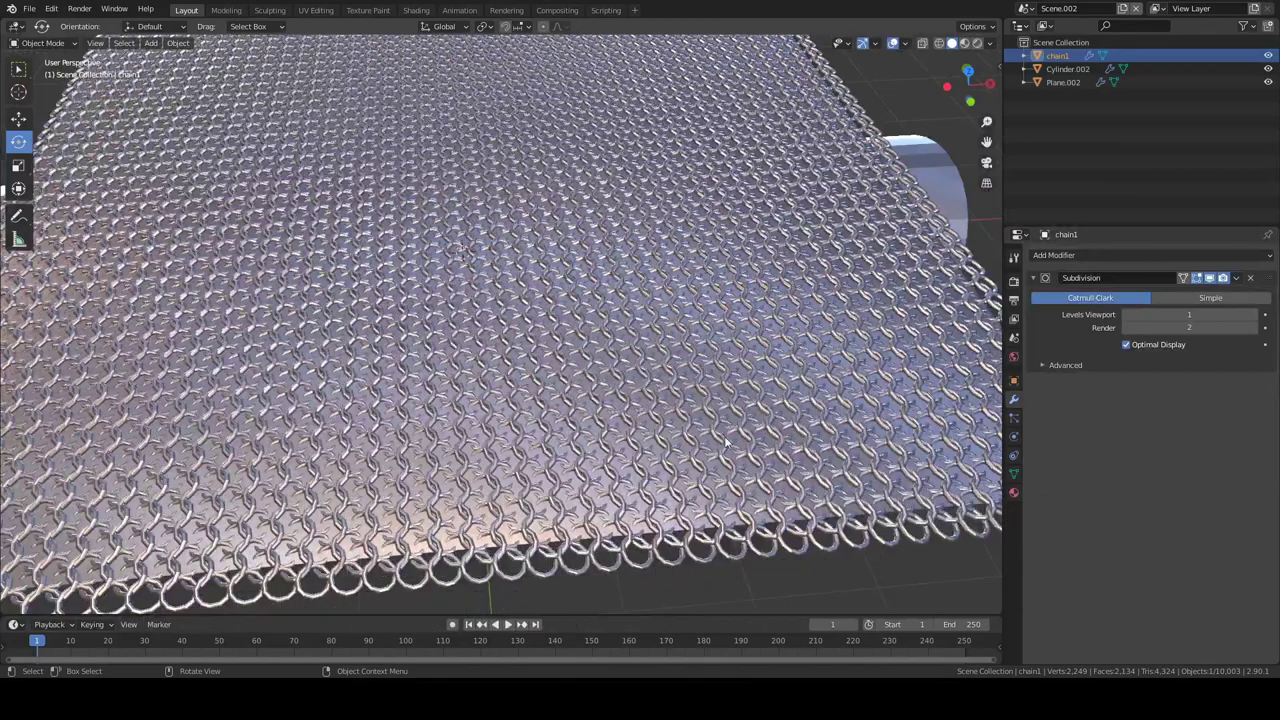
pyautogui.click(1255, 315)
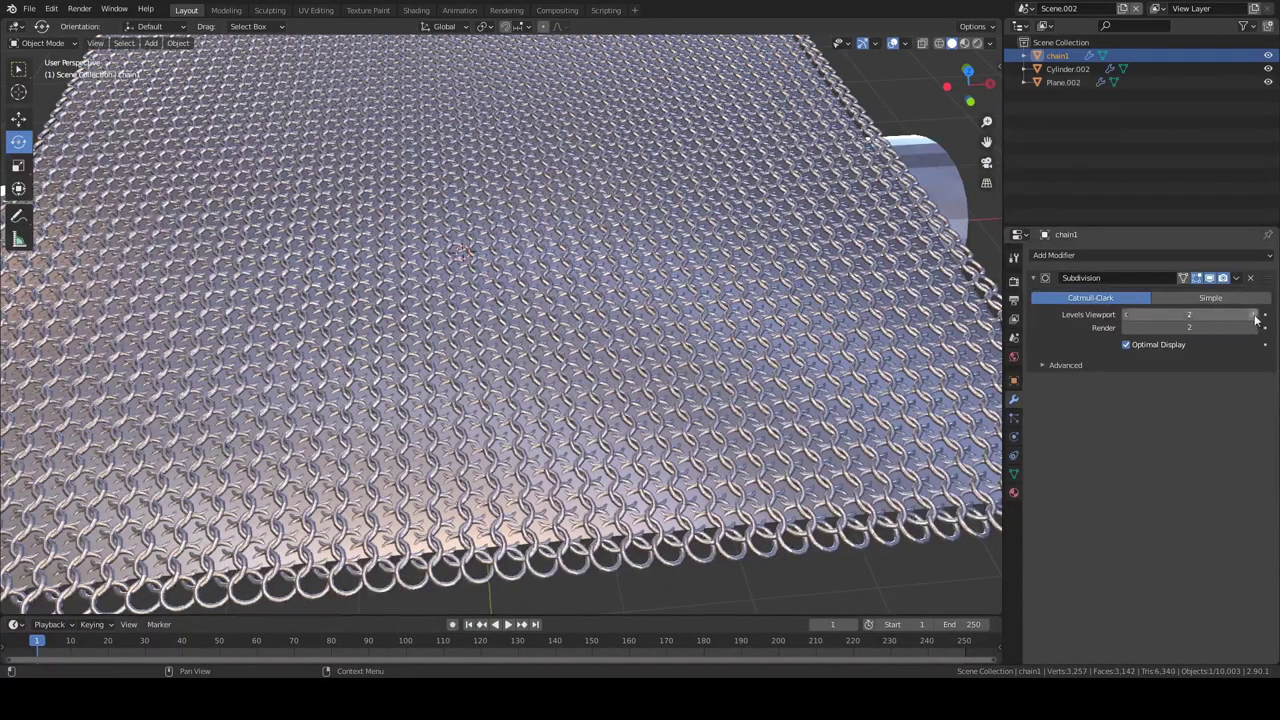
pyautogui.click(665, 440)
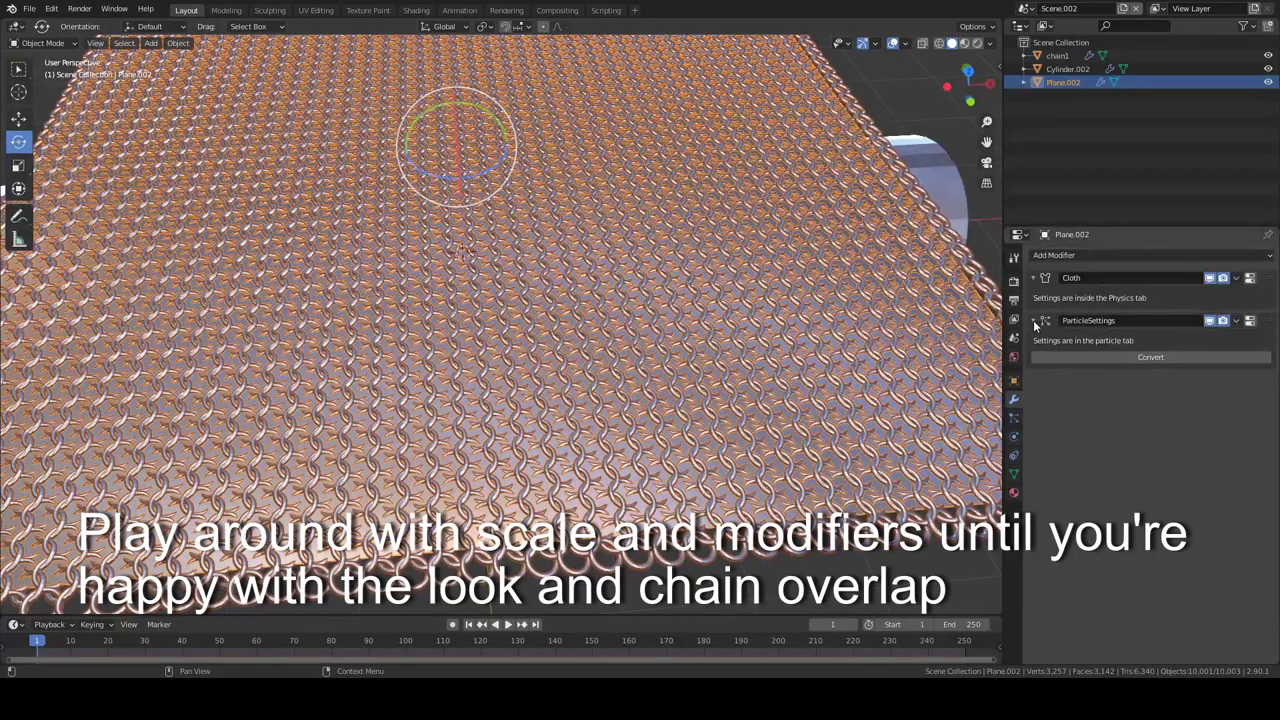
# Enlarge the chain link instances to a particle render scale of 0.060
pyautogui.click(1016, 419)
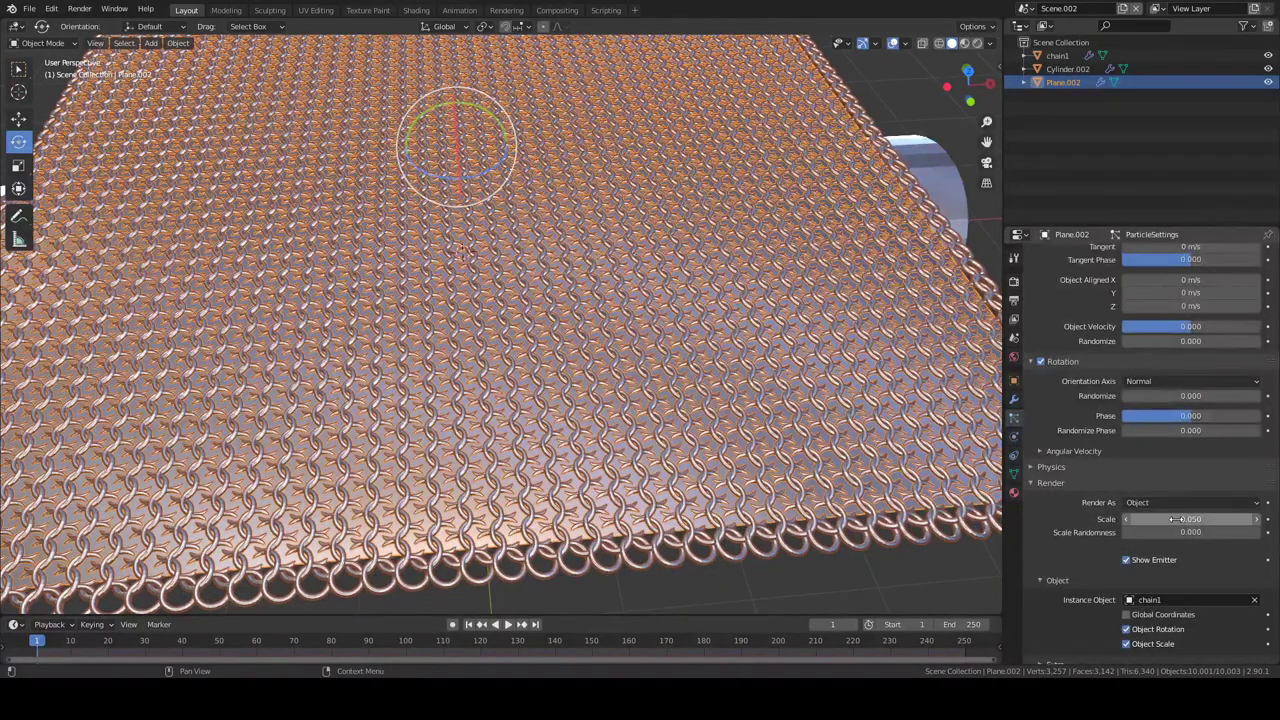
pyautogui.moveTo(1230, 518); pyautogui.dragTo(1250, 518)
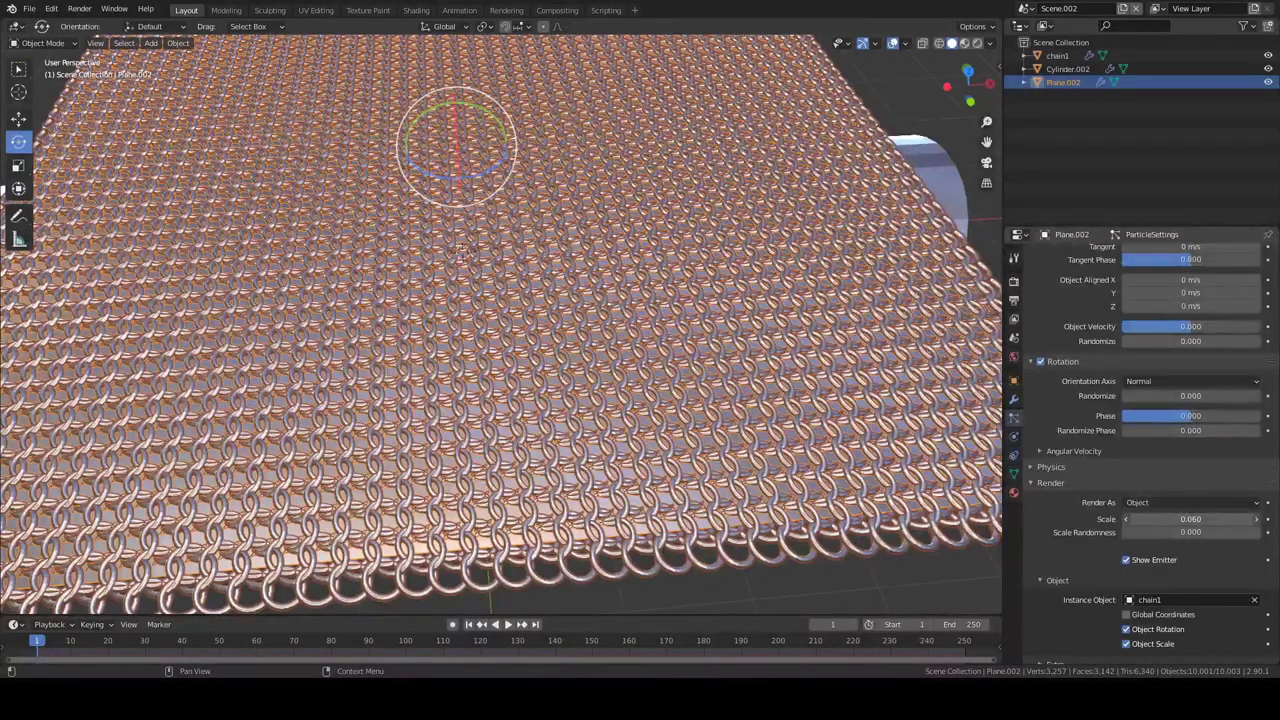
pyautogui.moveTo(462, 250); pyautogui.dragTo(899, 540, button='middle')
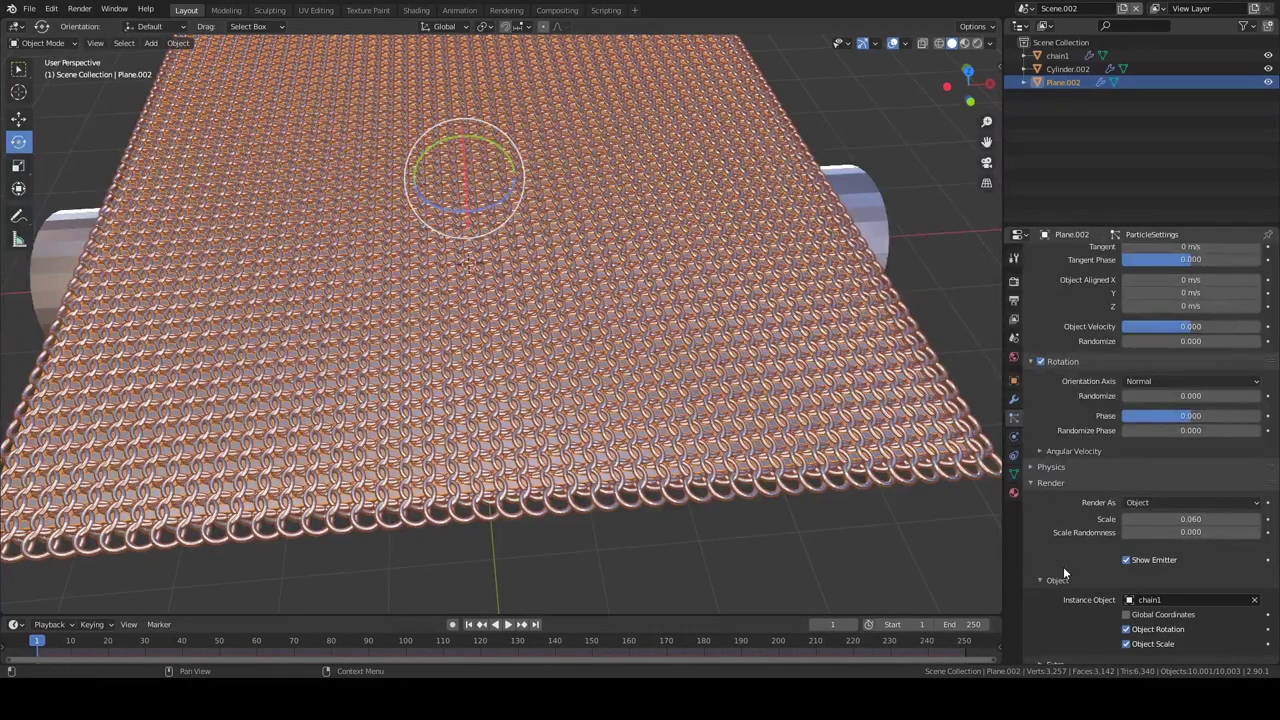
# Hide the emitter plane so only the silver chainmail links are visible
pyautogui.scroll(-4, 1075, 565)
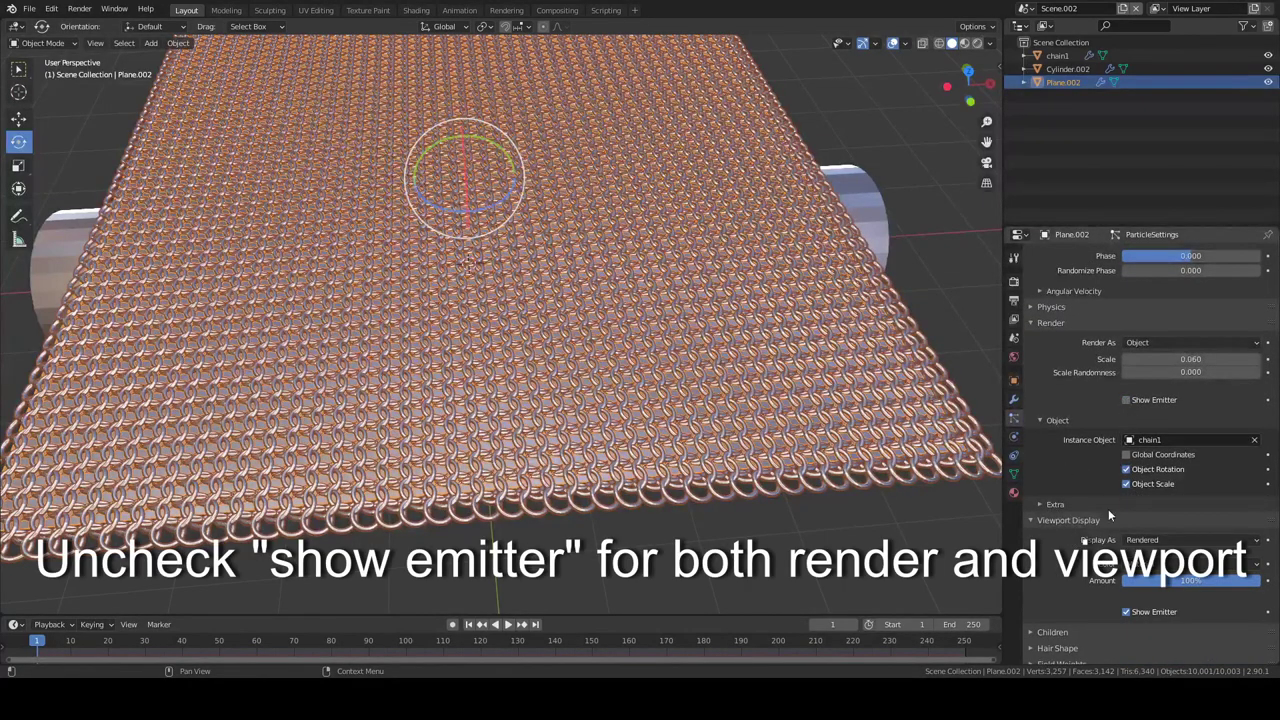
pyautogui.click(1130, 612)
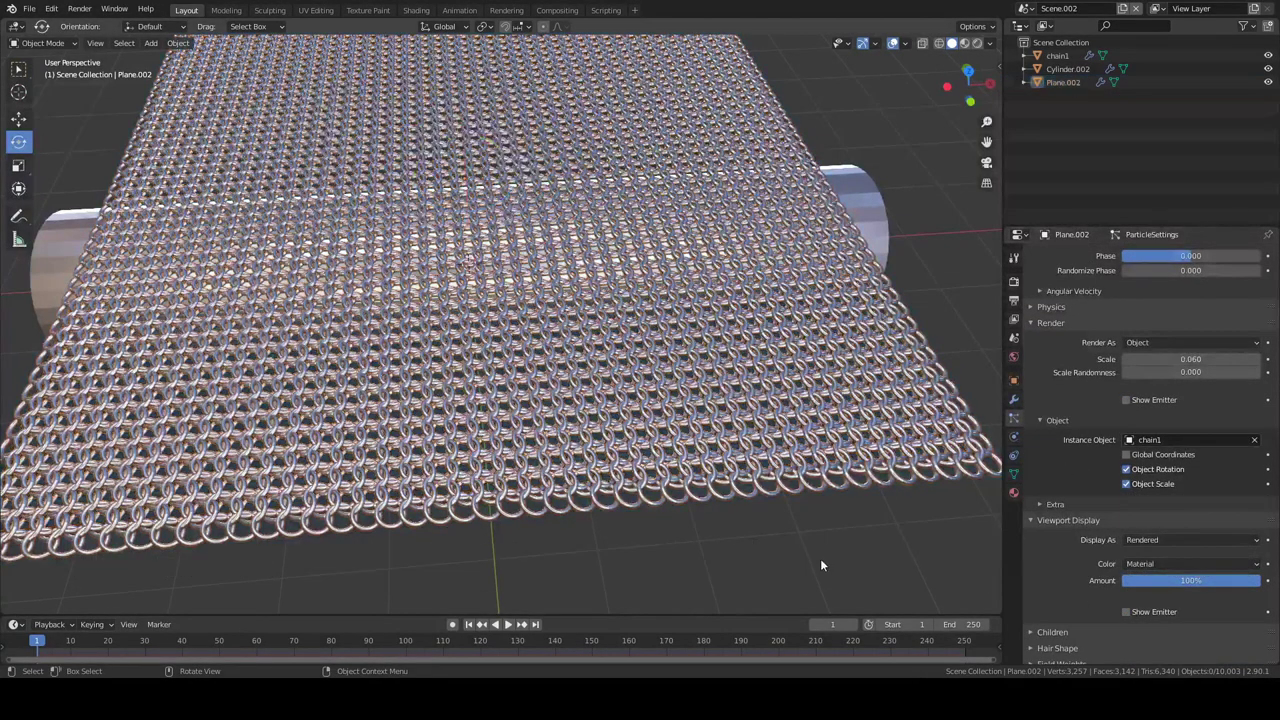
pyautogui.moveTo(820, 558)
pyautogui.mouseDown(button='middle')
pyautogui.moveTo(823, 463)
pyautogui.moveTo(808, 451)
pyautogui.moveTo(648, 453)
pyautogui.mouseUp(button='middle')
# Play the drape over the cylinder, then give chain1 a Solidify modifier 0.34 m thick
pyautogui.press('space')
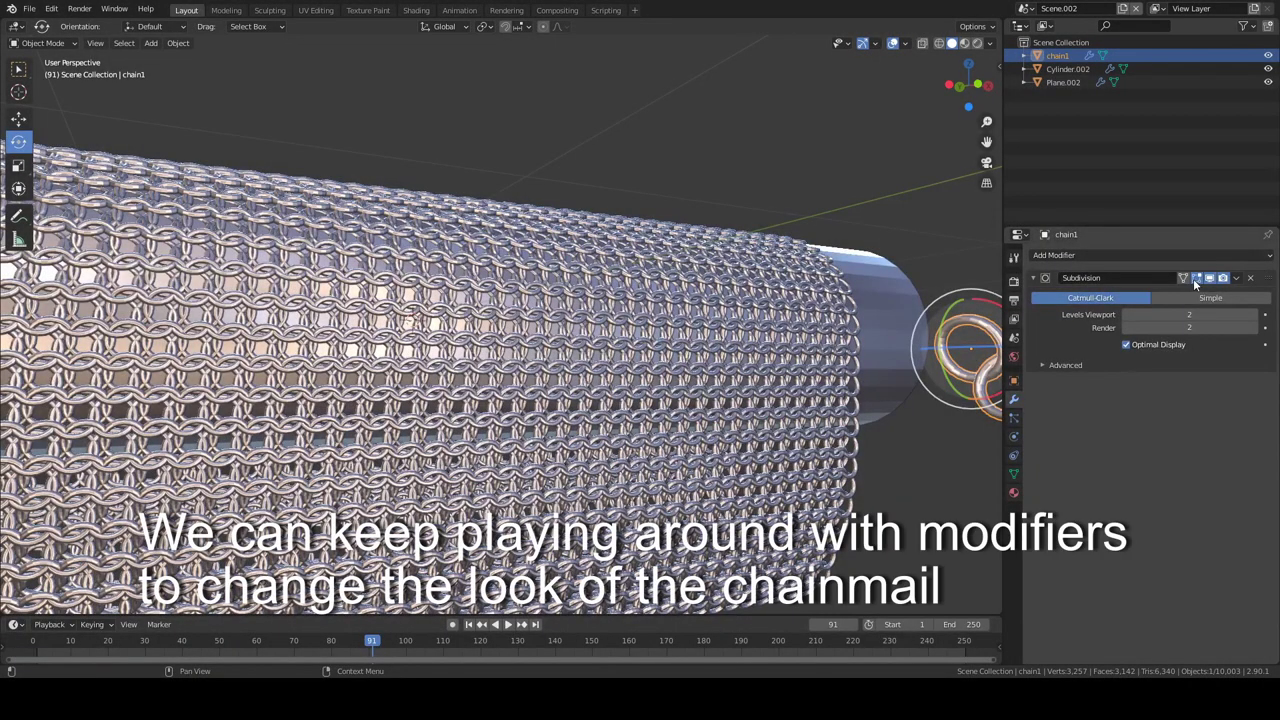
pyautogui.click(1175, 257)
pyautogui.click(1005, 462)
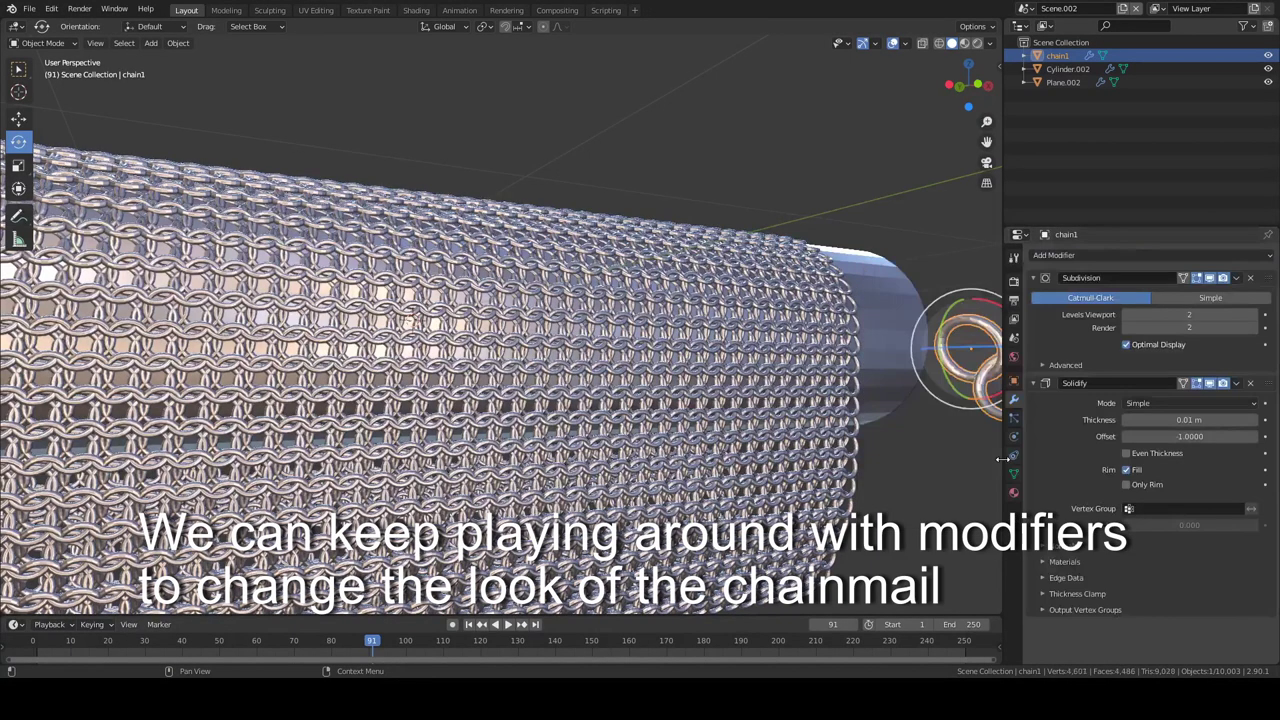
pyautogui.moveTo(1189, 420); pyautogui.dragTo(1218, 421)
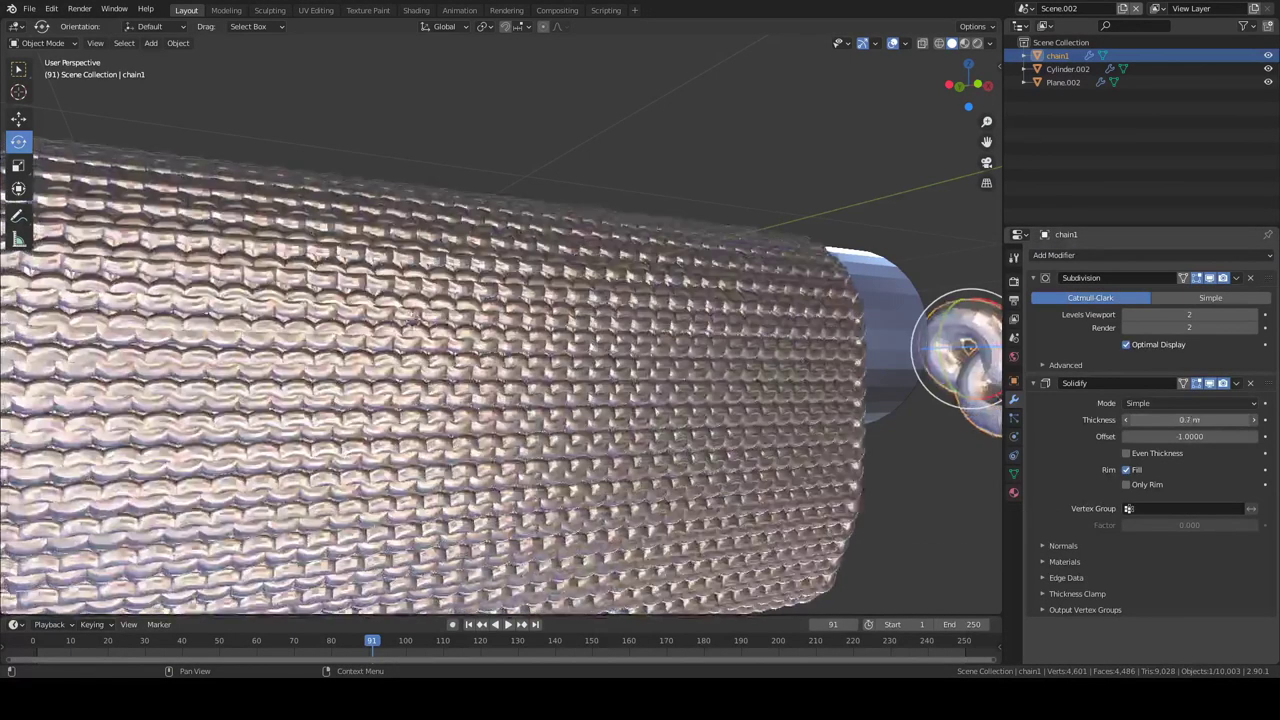
pyautogui.click(1253, 424)
pyautogui.click(1253, 424)
pyautogui.click(1253, 424)
pyautogui.click(1253, 424)
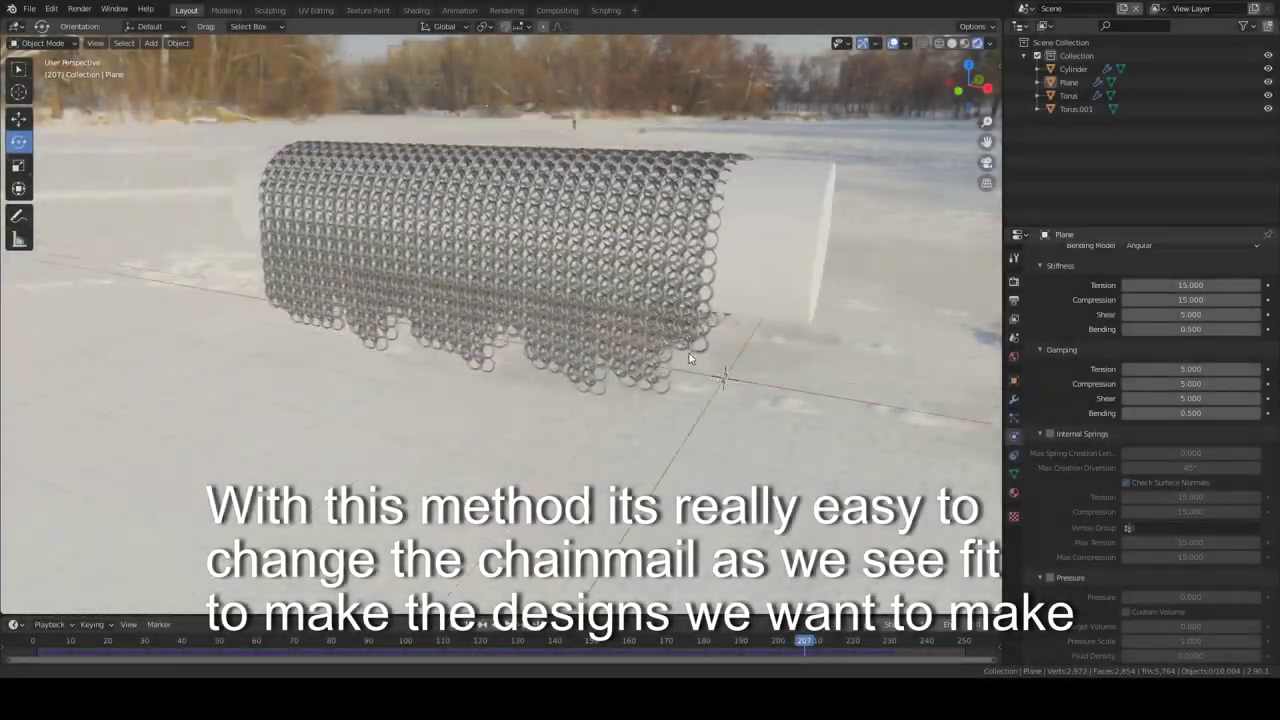
# Rewind the timeline to the first frame and replay the chainmail's cloth simulation
pyautogui.moveTo(689, 358); pyautogui.dragTo(634, 340, button='middle')
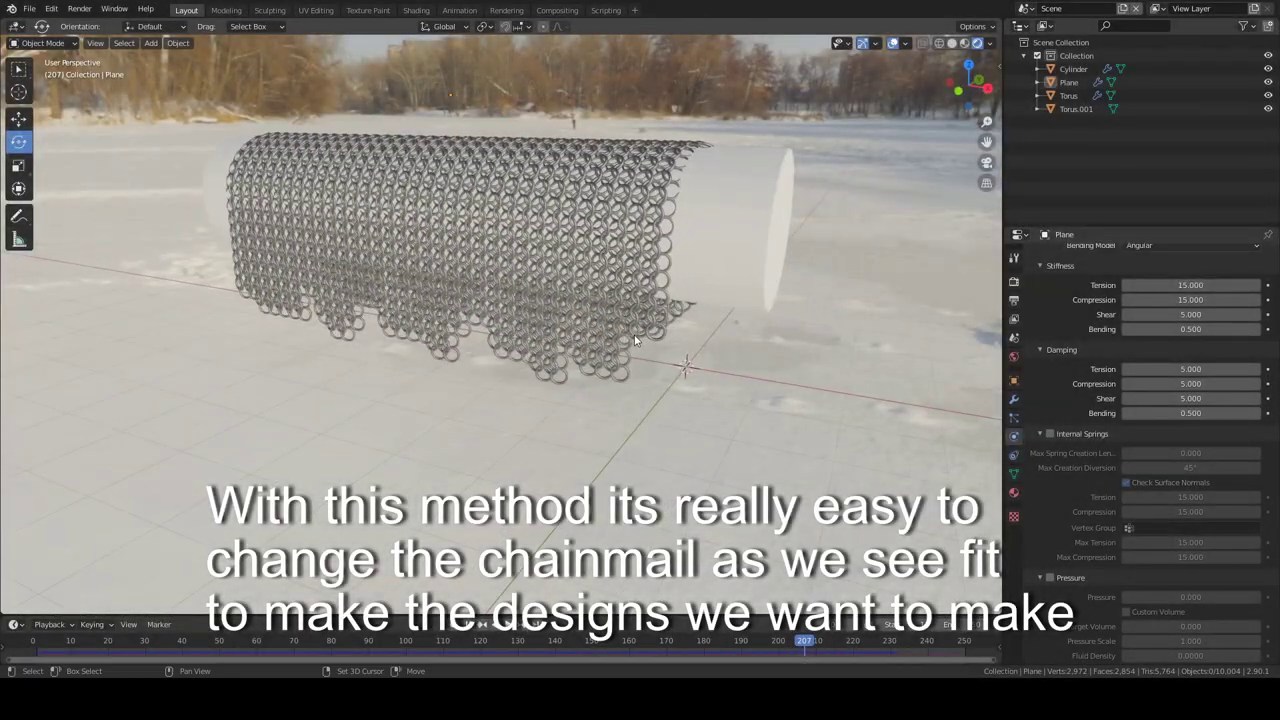
pyautogui.click(22, 645)
pyautogui.press('space')
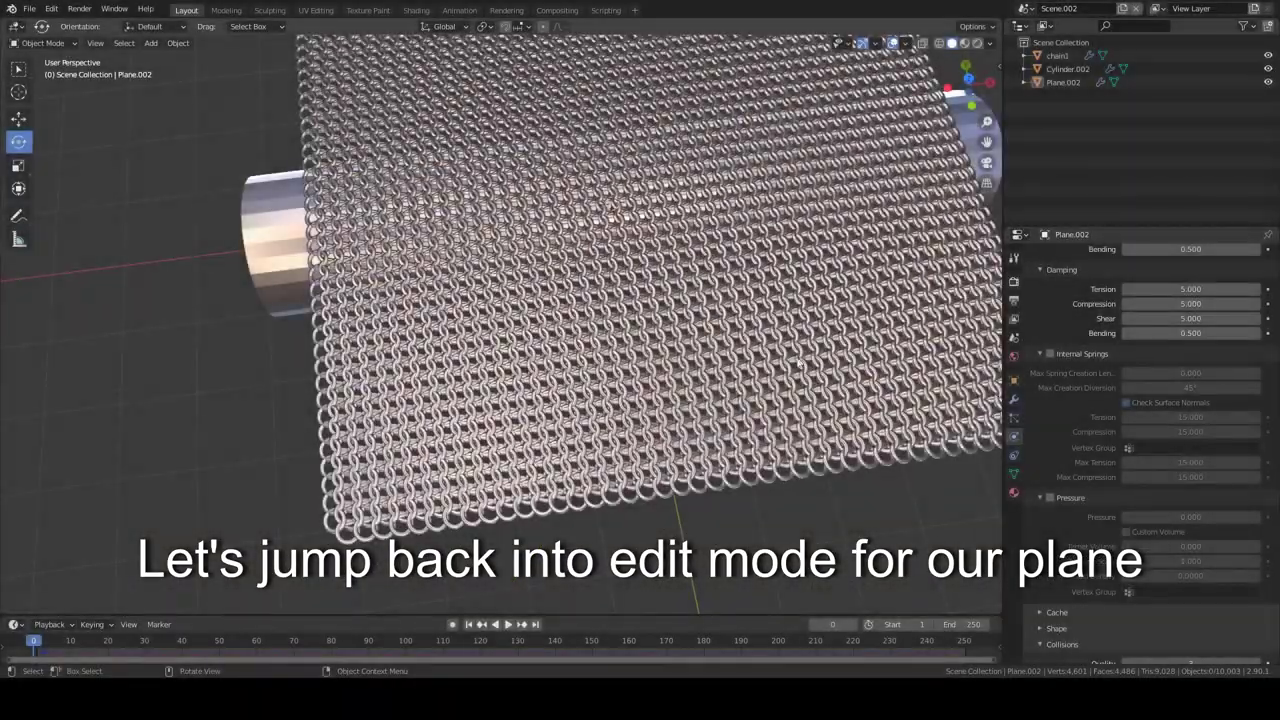
# Edit the plane's mesh from top view with nothing selected, in face select mode
pyautogui.moveTo(760, 365); pyautogui.dragTo(751, 351, button='middle')
pyautogui.press('Tab')
pyautogui.moveTo(651, 408); pyautogui.dragTo(666, 531, button='middle')
pyautogui.click(676, 548)
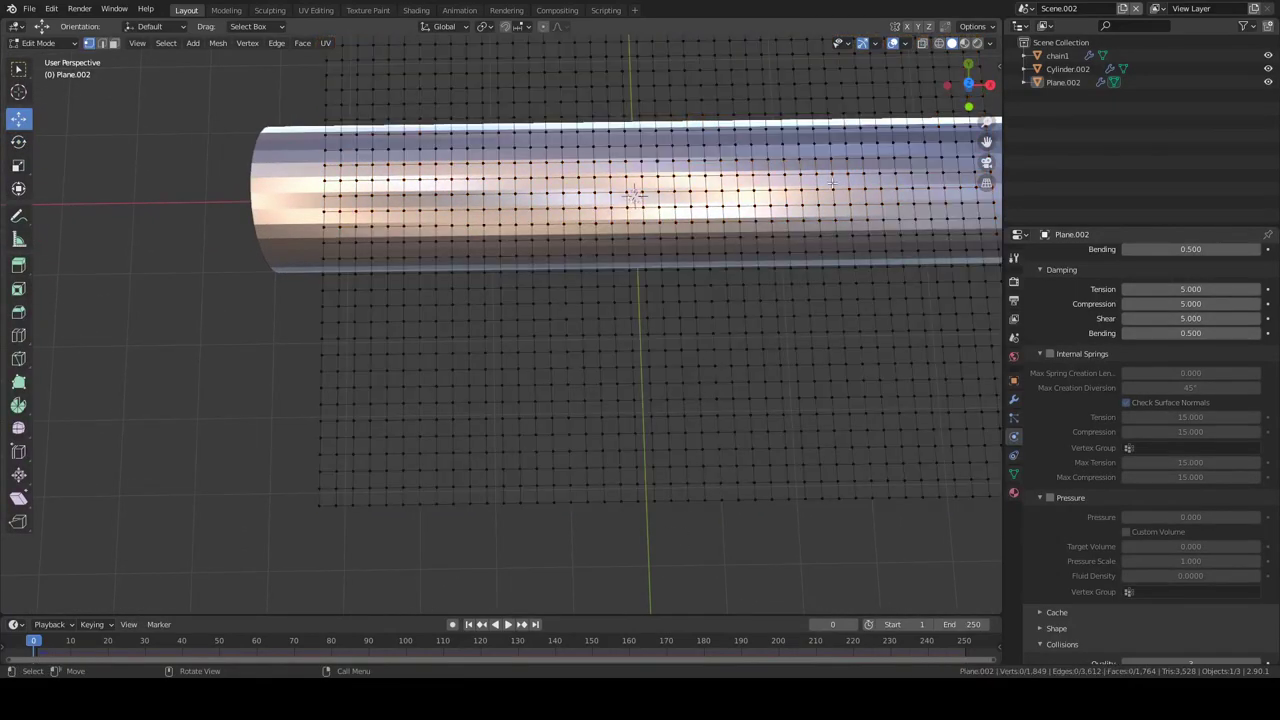
pyautogui.click(970, 82)
pyautogui.press('3')
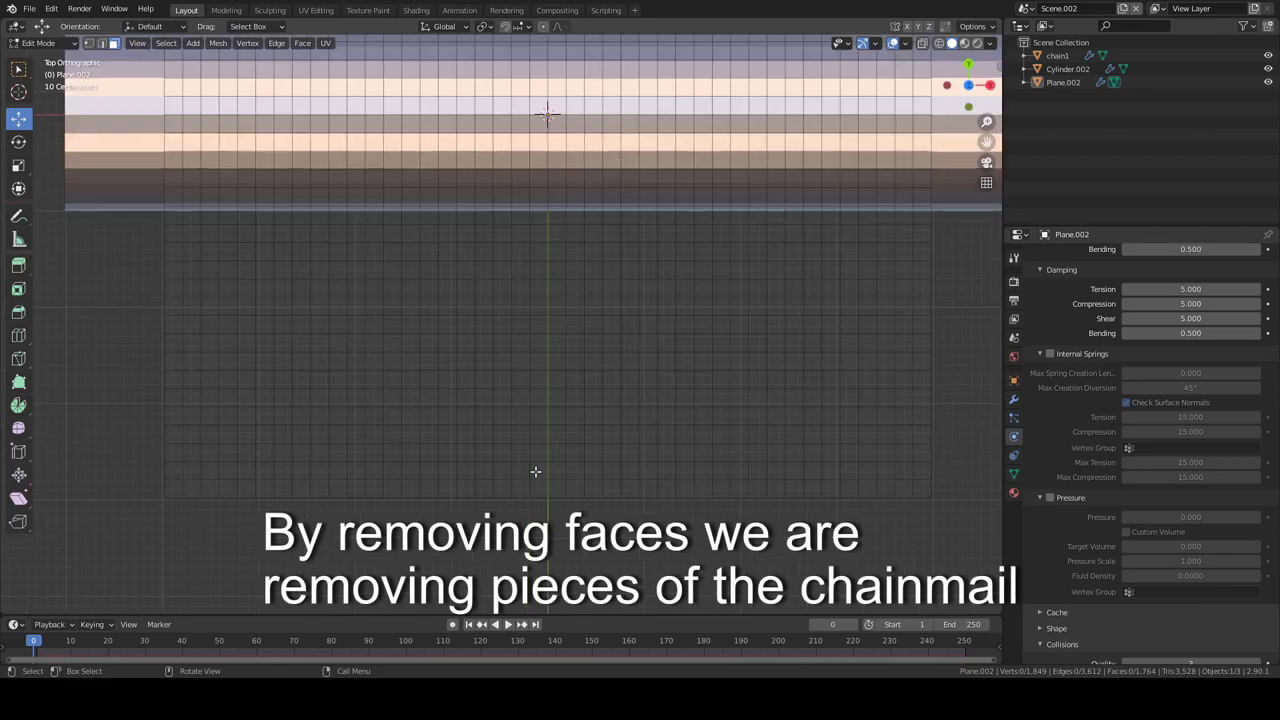
# Circle-select patches of faces and delete them to cut holes in the plane
pyautogui.moveTo(804, 488); pyautogui.dragTo(806, 308)
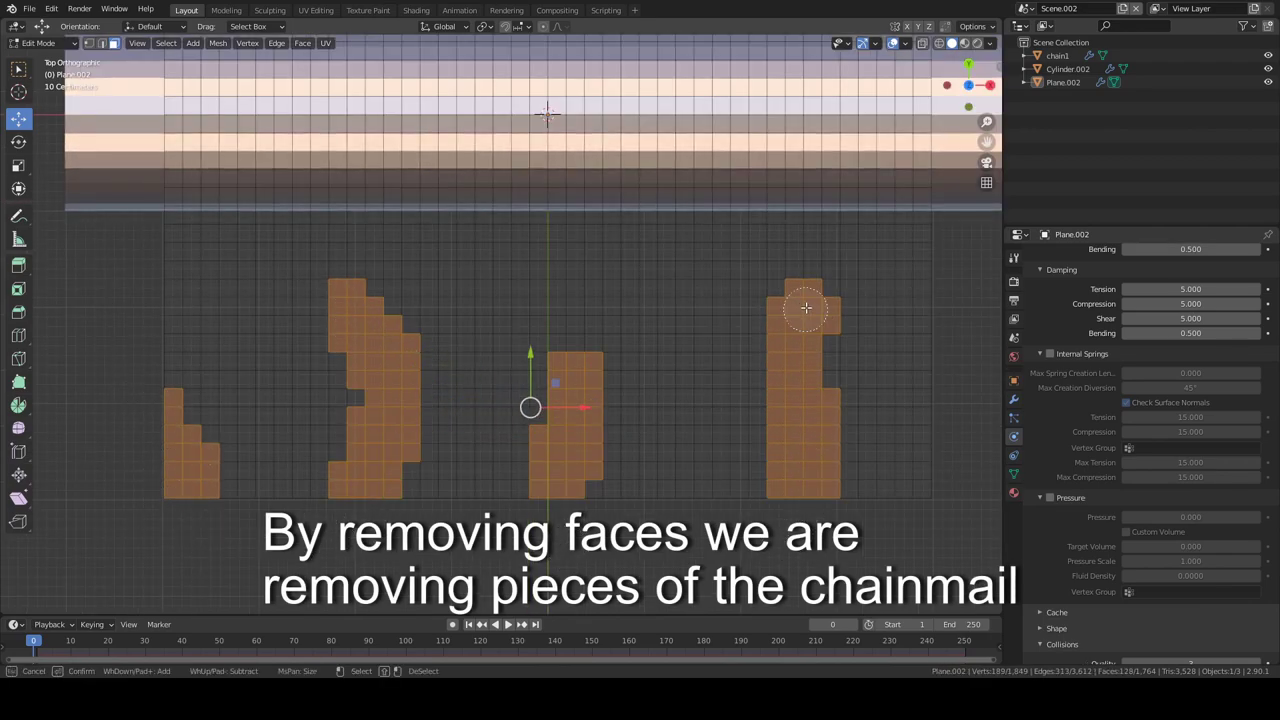
pyautogui.keyDown('shift'); pyautogui.moveTo(674, 270); pyautogui.dragTo(662, 368, button='middle'); pyautogui.keyUp('shift')
pyautogui.press('c')
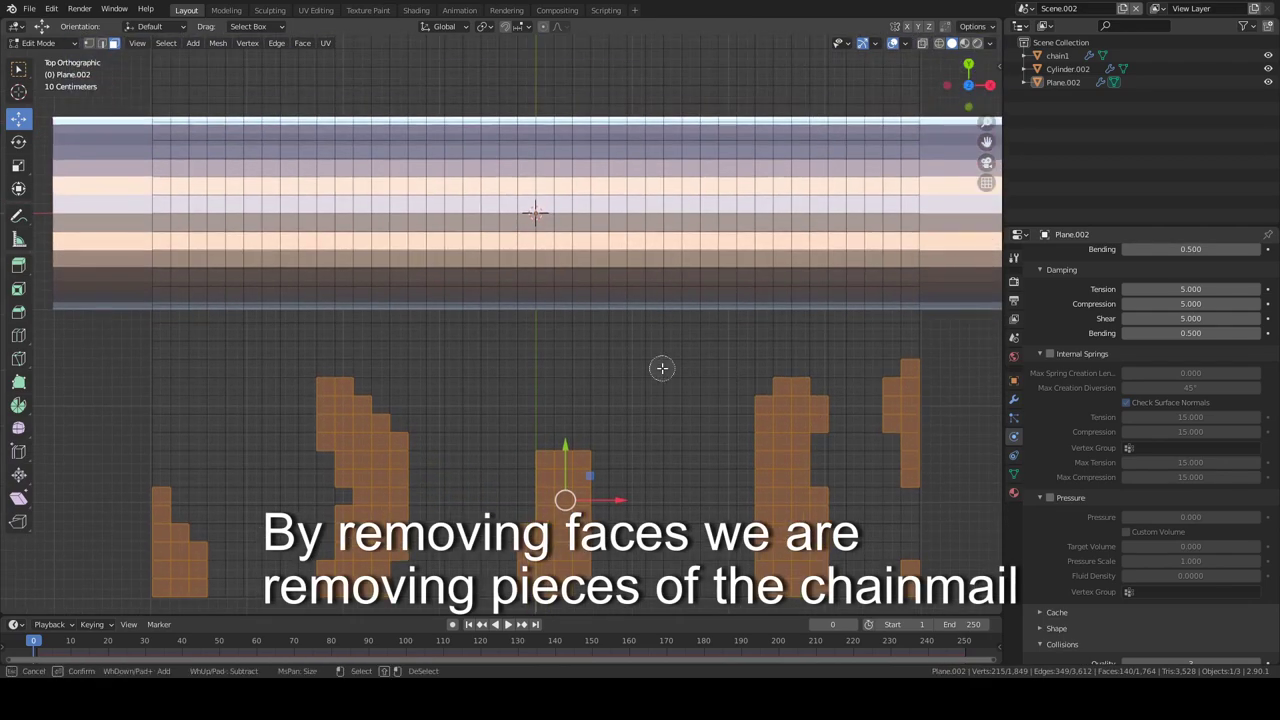
pyautogui.press('Escape')
pyautogui.scroll(-3, 450, 362)
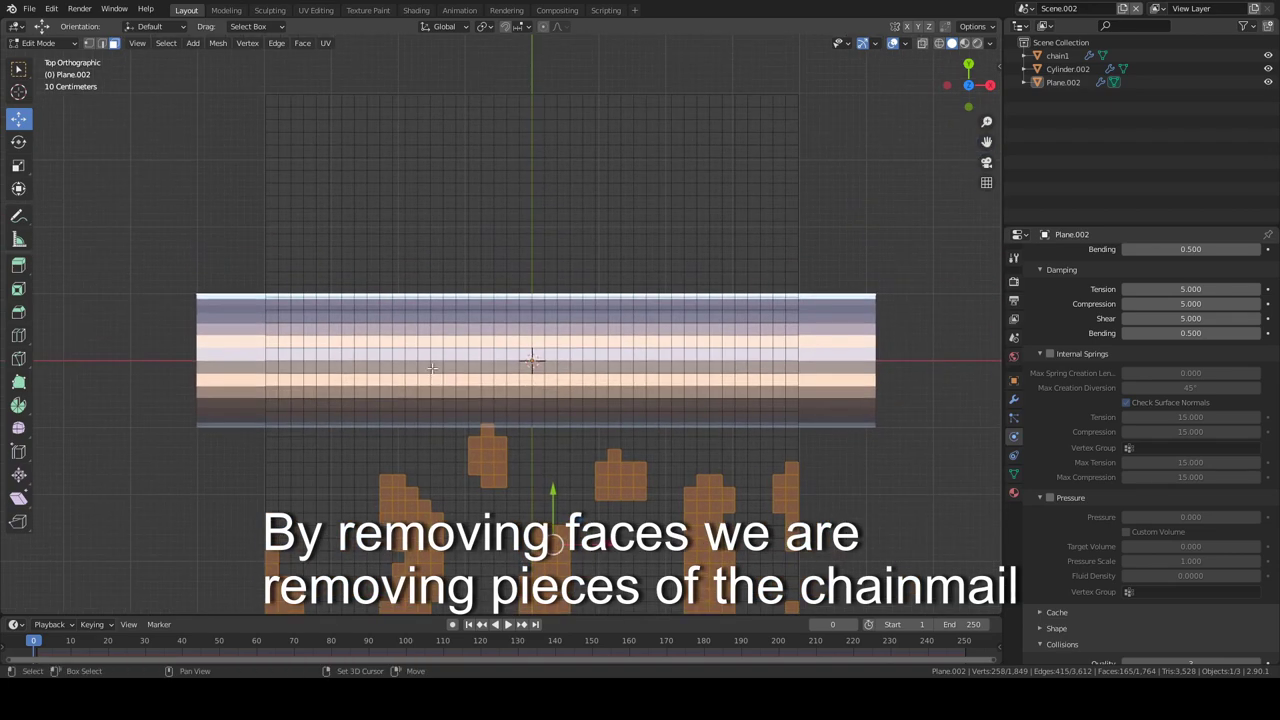
pyautogui.moveTo(540, 174); pyautogui.dragTo(520, 90)
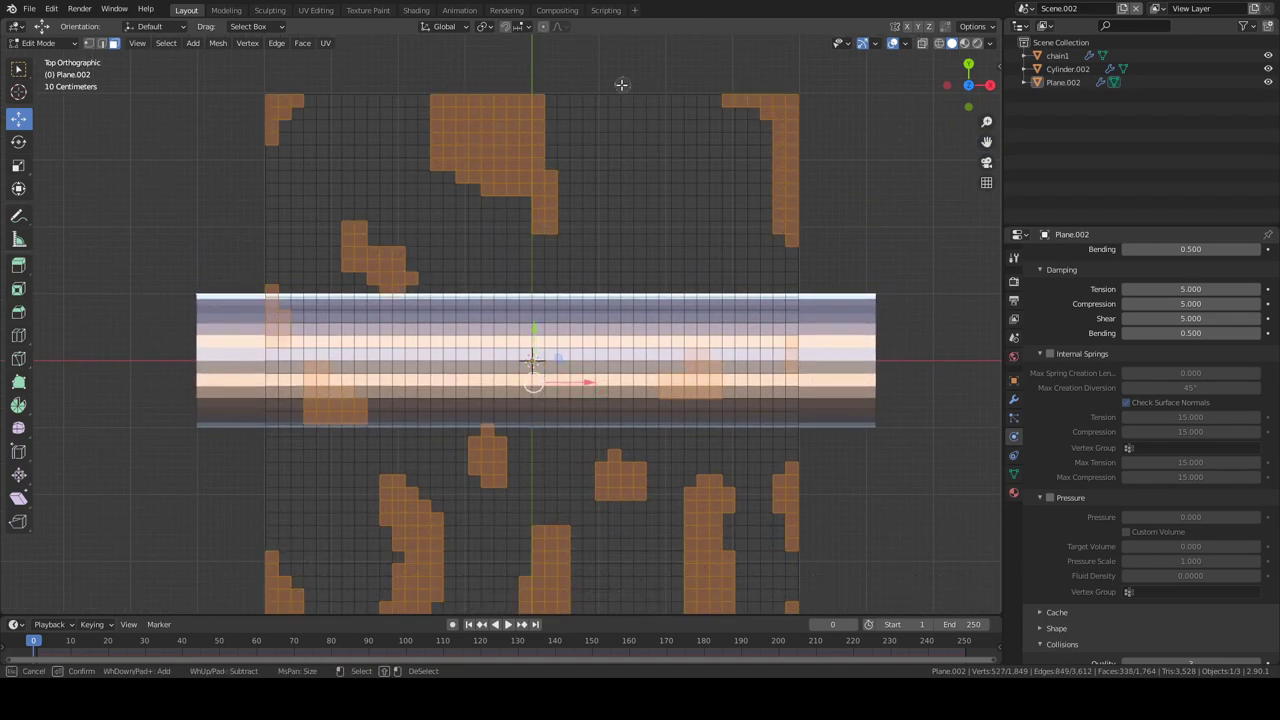
pyautogui.scroll(-2, 557, 194)
pyautogui.hotkey('alt', 'a')
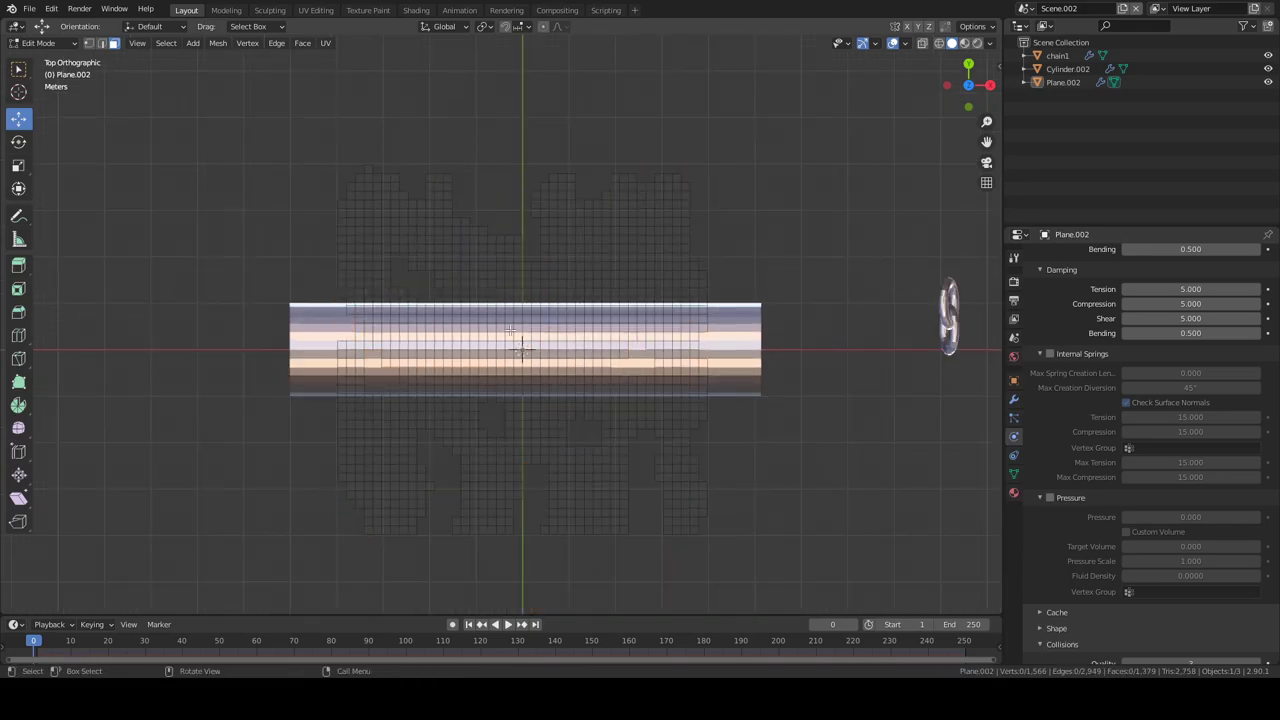
pyautogui.moveTo(557, 194); pyautogui.dragTo(530, 205, button='middle')
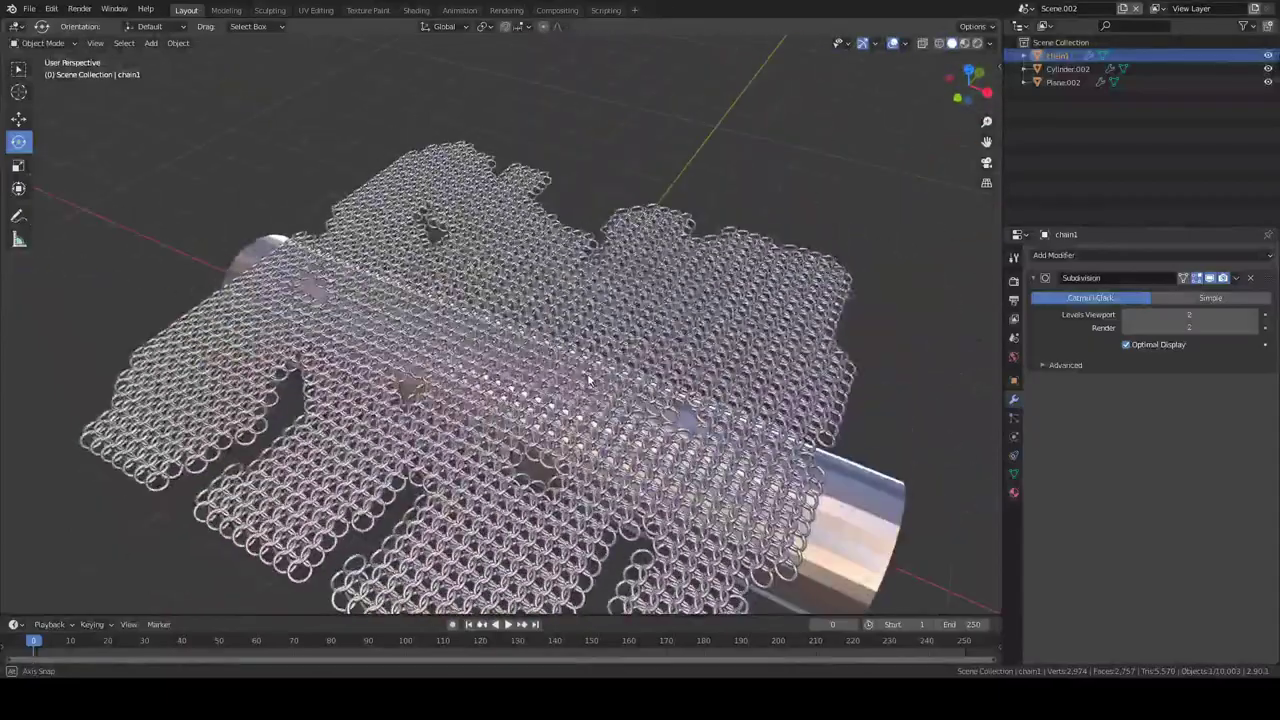
# Play the holed chainmail's simulation and orbit to see its strips hanging off the cylinder
pyautogui.moveTo(707, 383); pyautogui.dragTo(617, 358, button='middle')
pyautogui.press('space')
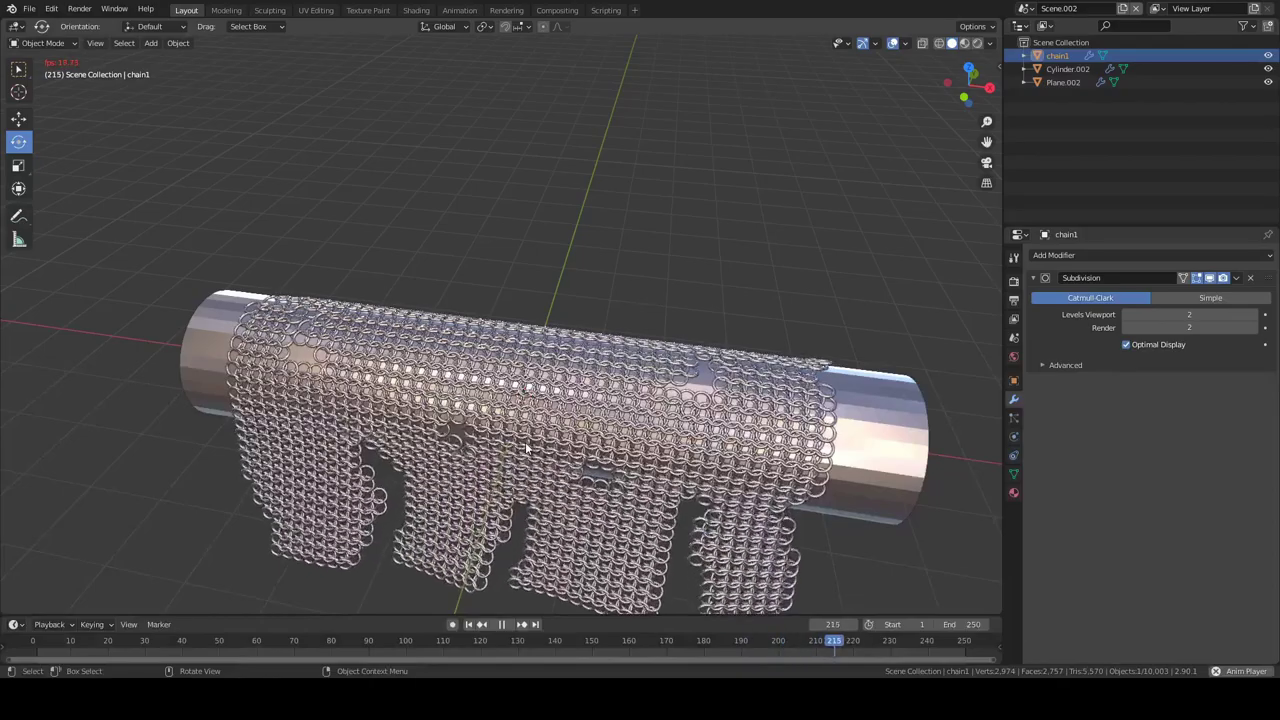
pyautogui.moveTo(527, 448)
pyautogui.mouseDown(button='middle')
pyautogui.moveTo(628, 347)
pyautogui.moveTo(518, 338)
pyautogui.mouseUp(button='middle')
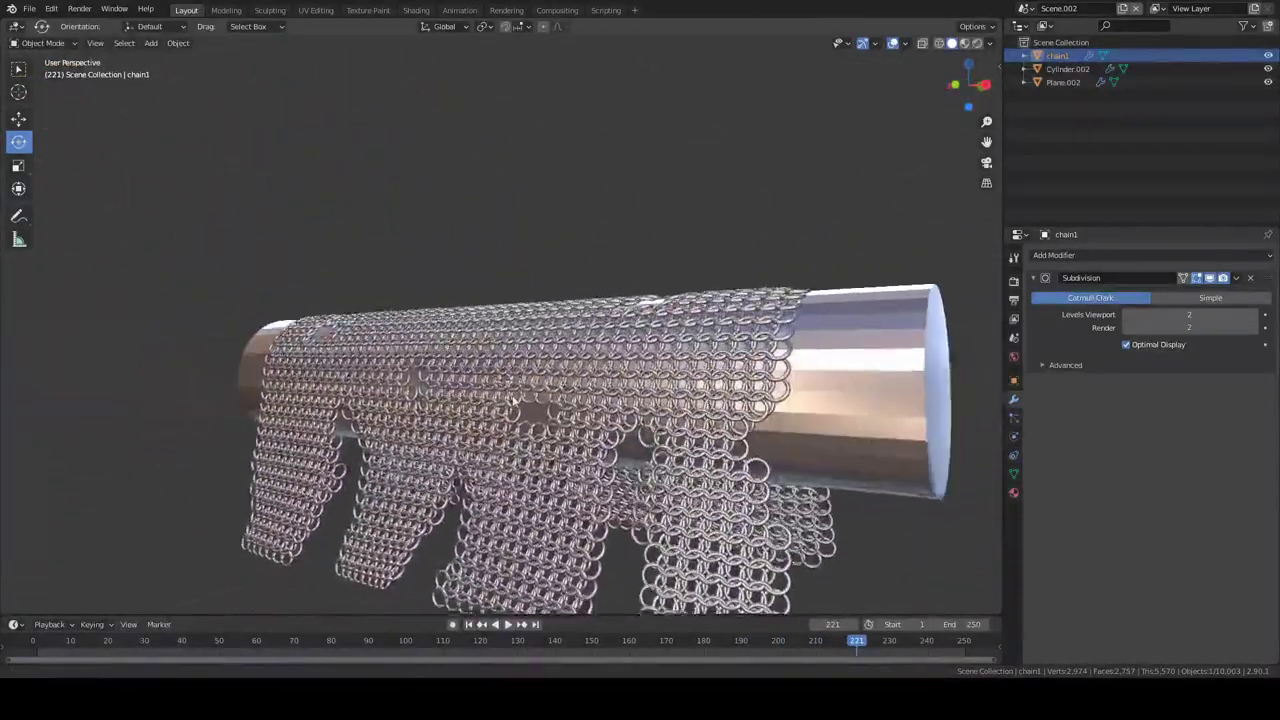